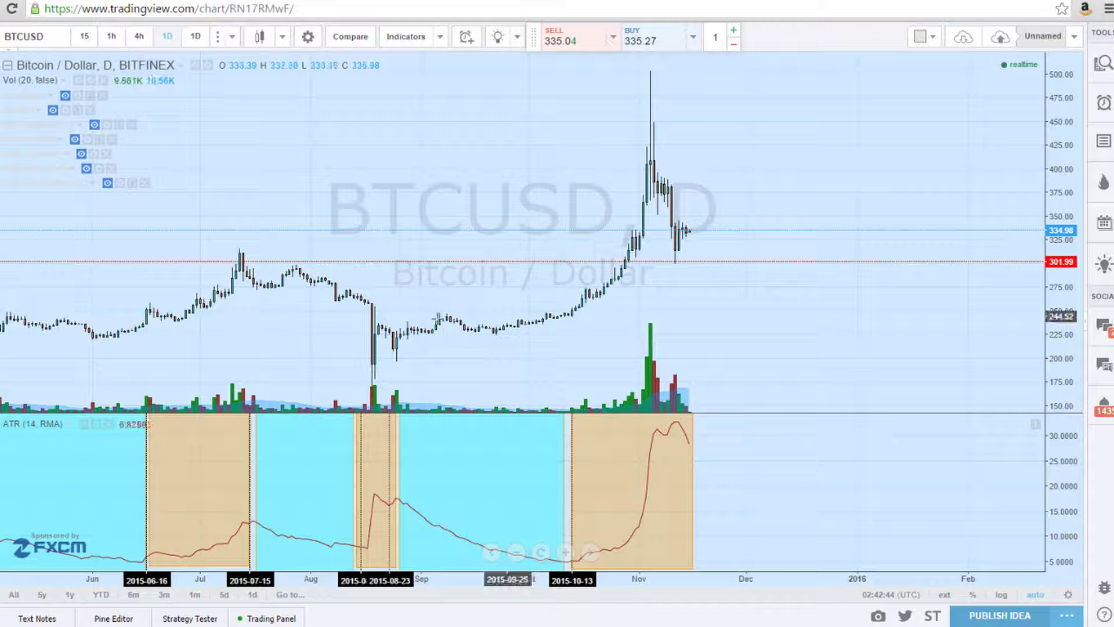
# Delete the orange rectangle drawn over the price candles around the turn of 2014 to 2015.
pyautogui.moveTo(440, 213); pyautogui.dragTo(664, 202)
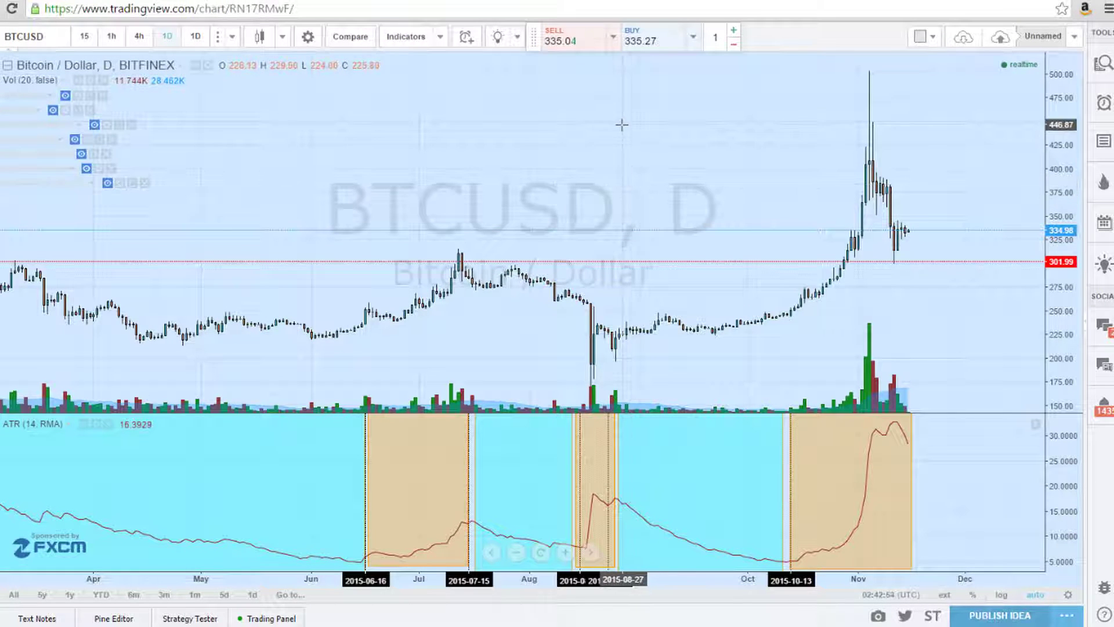
pyautogui.moveTo(696, 579); pyautogui.dragTo(790, 574)
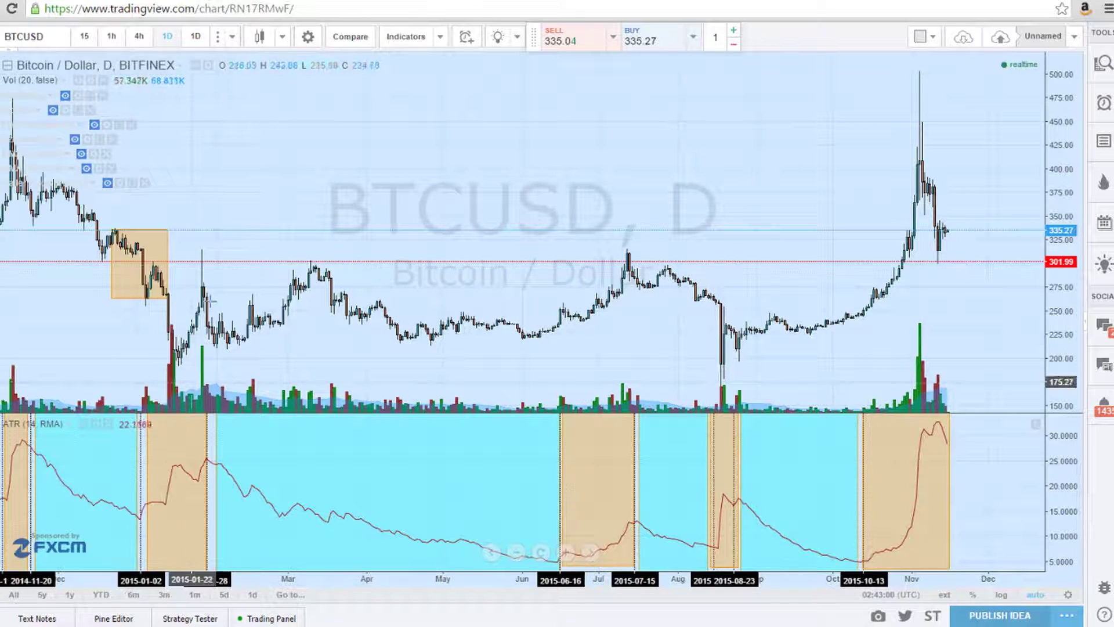
pyautogui.click(144, 299)
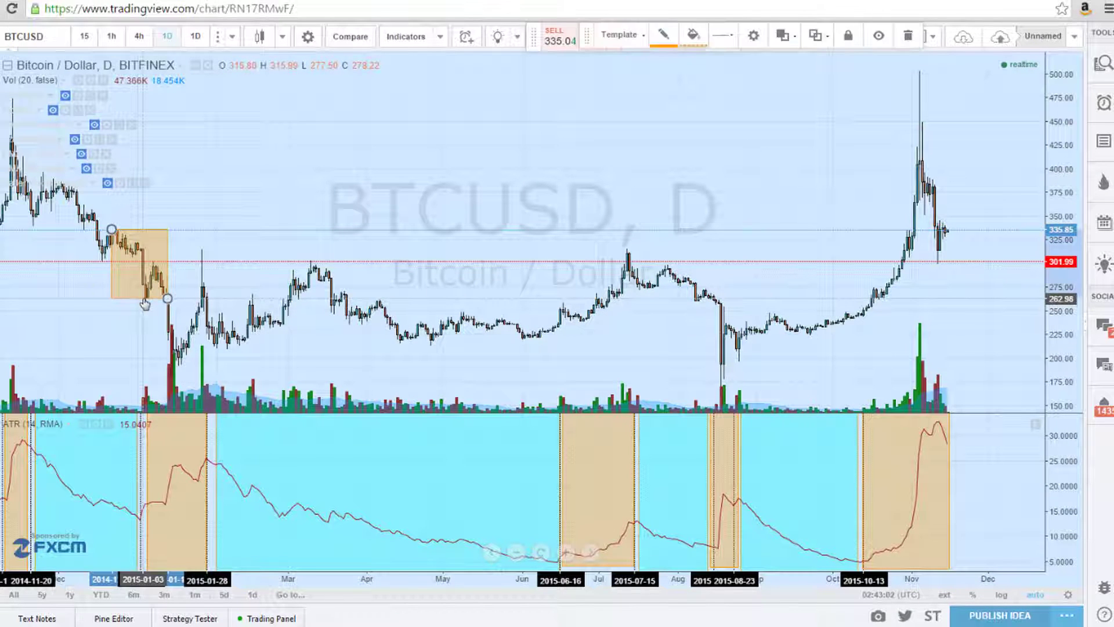
pyautogui.press('Delete')
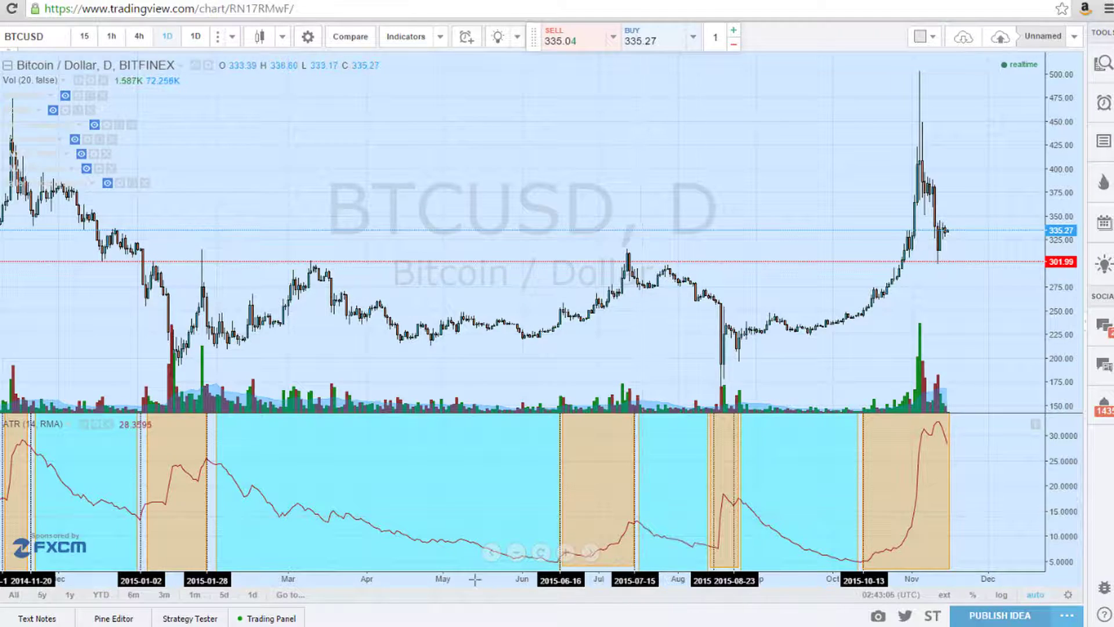
# Examine the ATR contraction and expansion zones back to mid-2014 and locate Average True Range among the built-in indicators.
pyautogui.moveTo(475, 580); pyautogui.dragTo(573, 578)
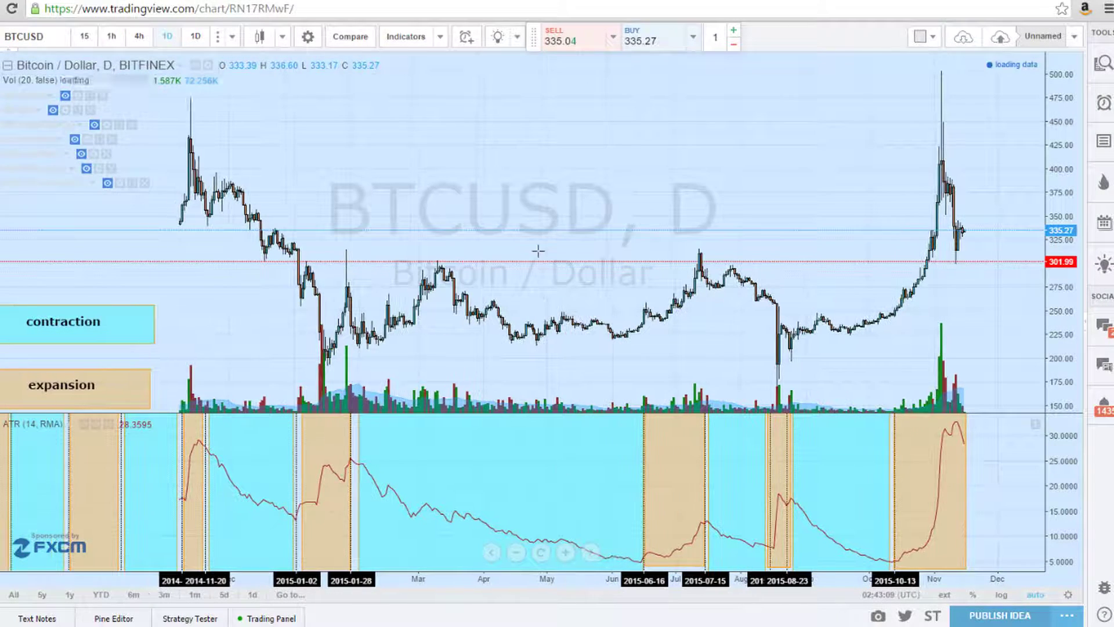
pyautogui.moveTo(492, 199); pyautogui.dragTo(552, 201)
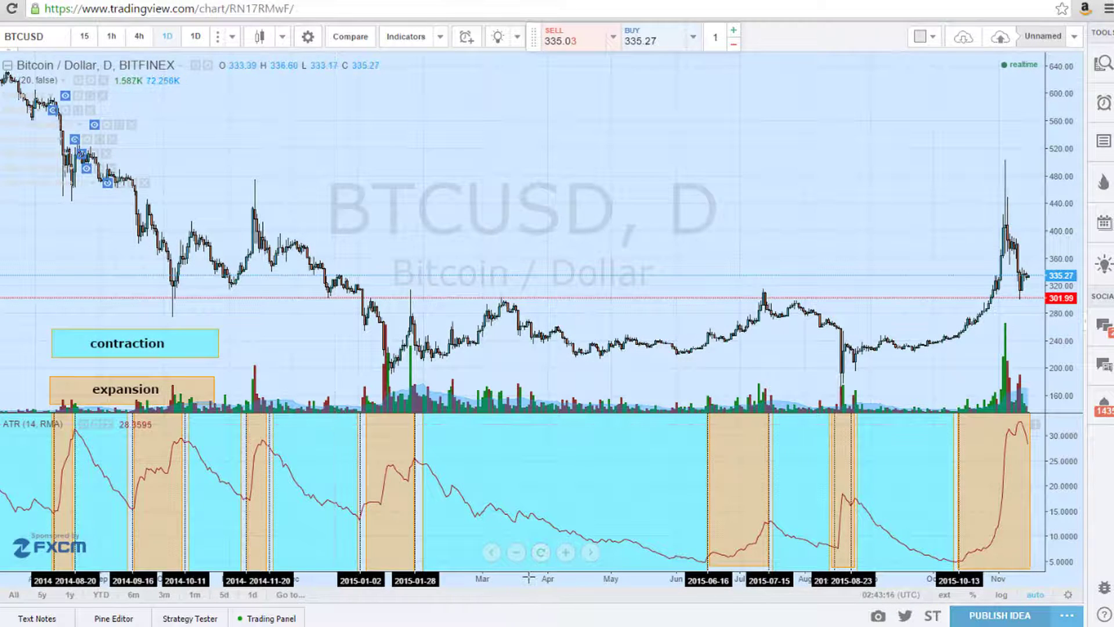
pyautogui.moveTo(531, 578); pyautogui.dragTo(580, 579)
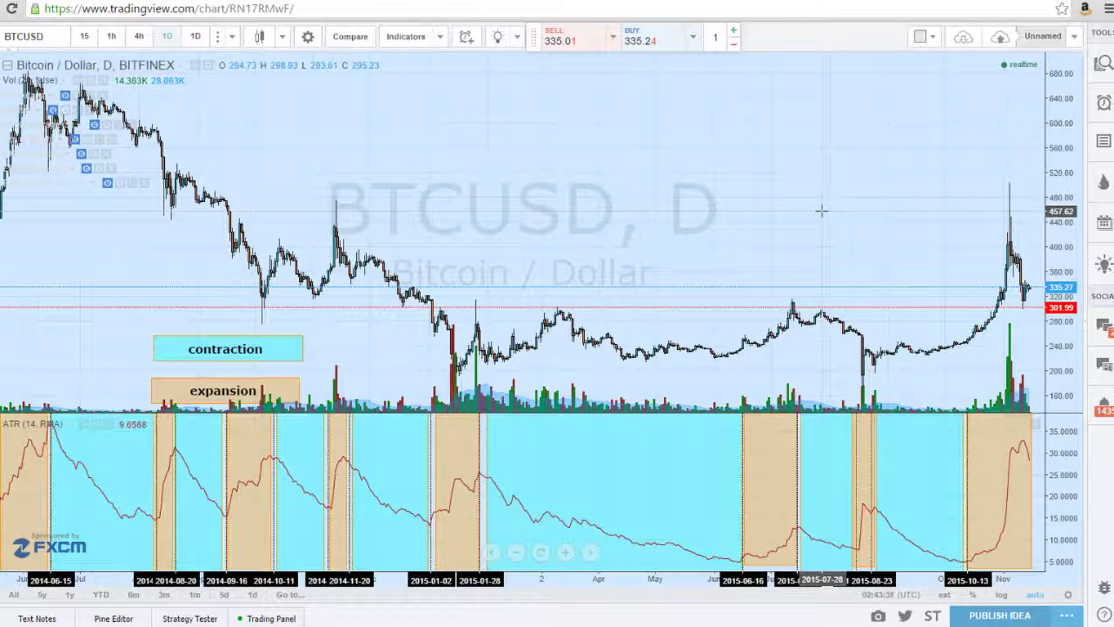
pyautogui.moveTo(855, 244); pyautogui.dragTo(809, 238)
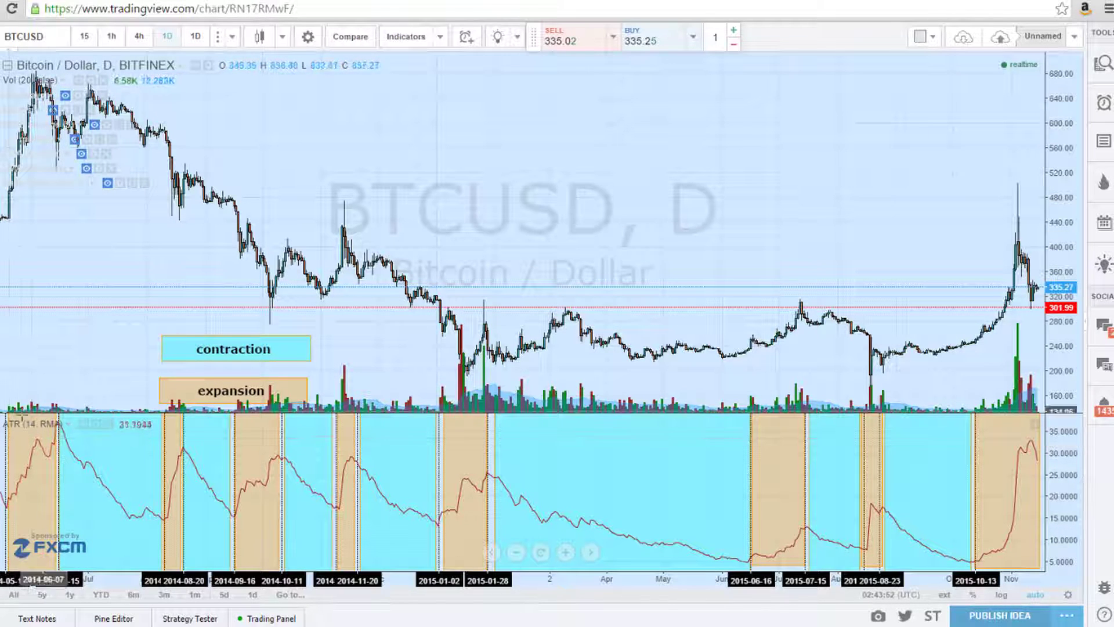
pyautogui.click(397, 33)
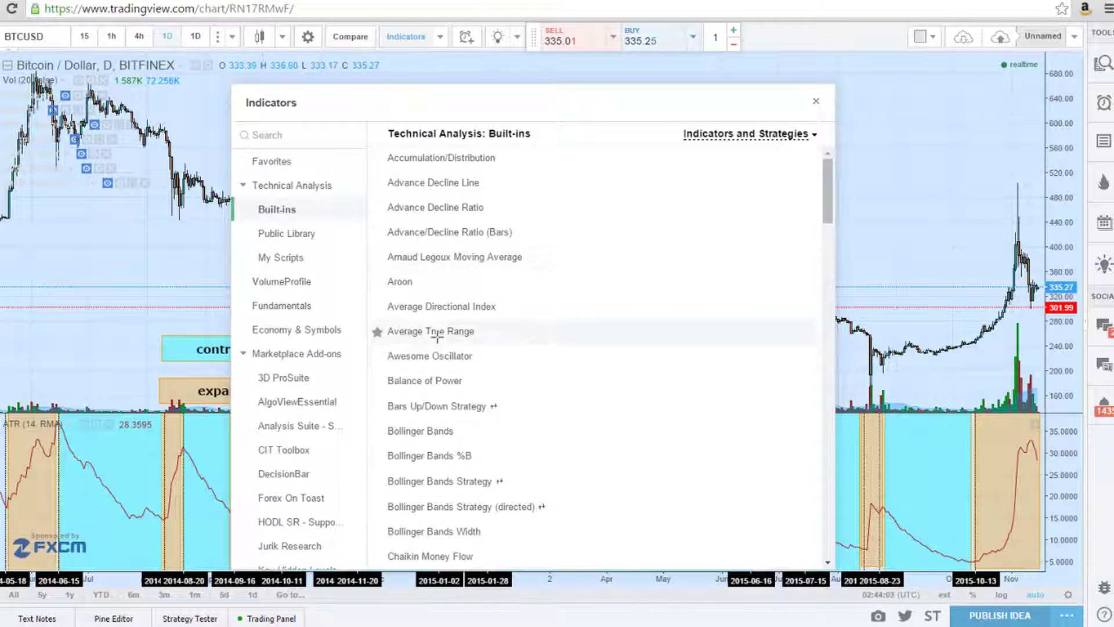
pyautogui.click(816, 101)
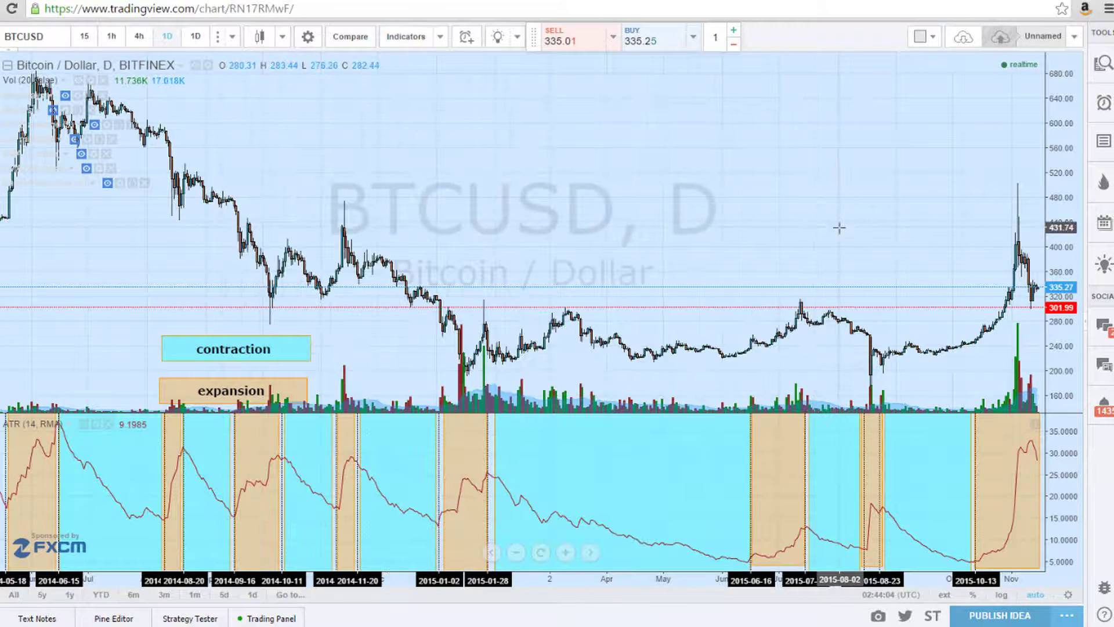
# Hide the volume indicator on the daily Bitcoin price chart.
pyautogui.moveTo(808, 229); pyautogui.dragTo(758, 220)
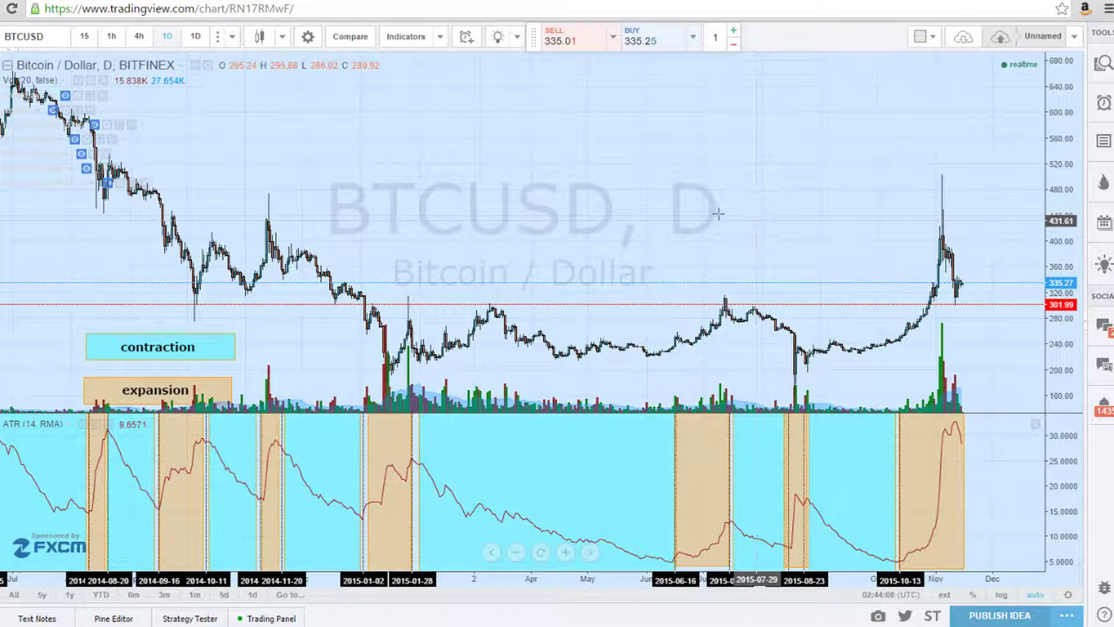
pyautogui.moveTo(473, 218); pyautogui.dragTo(549, 217)
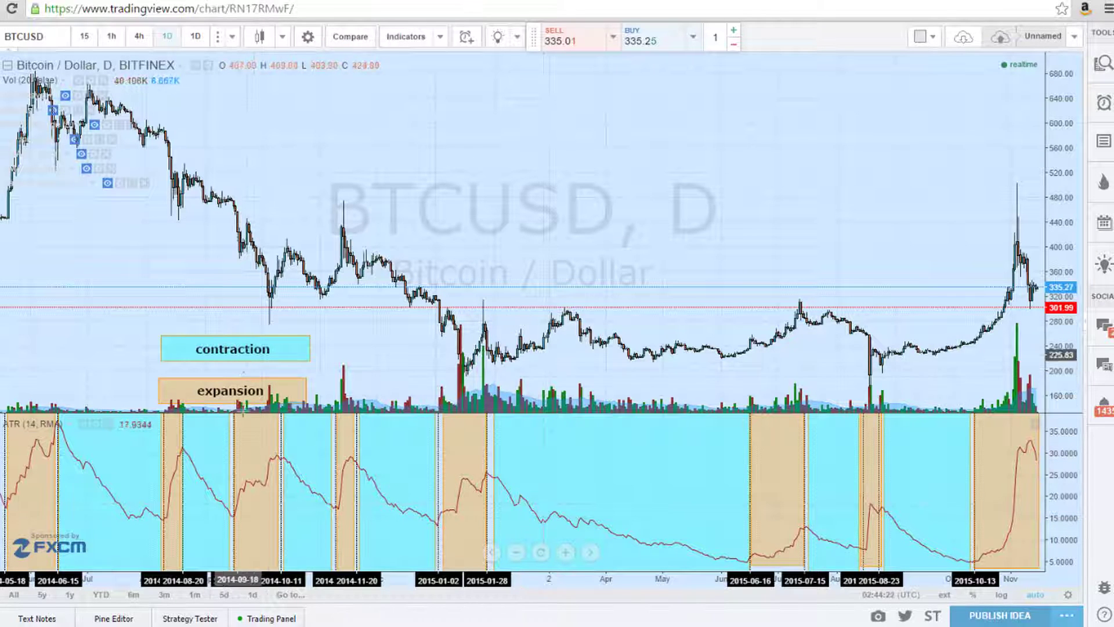
pyautogui.click(78, 79)
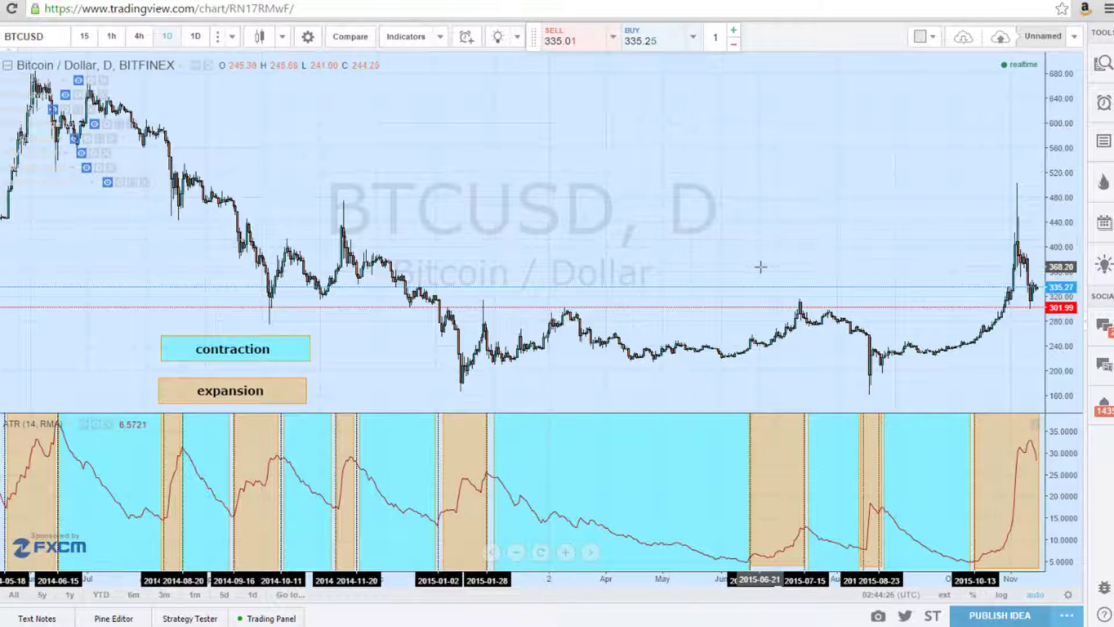
# Draw a rectangle around the late September to mid-October 2015 consolidation, from about 252 down to 222.
pyautogui.moveTo(759, 266); pyautogui.dragTo(717, 262)
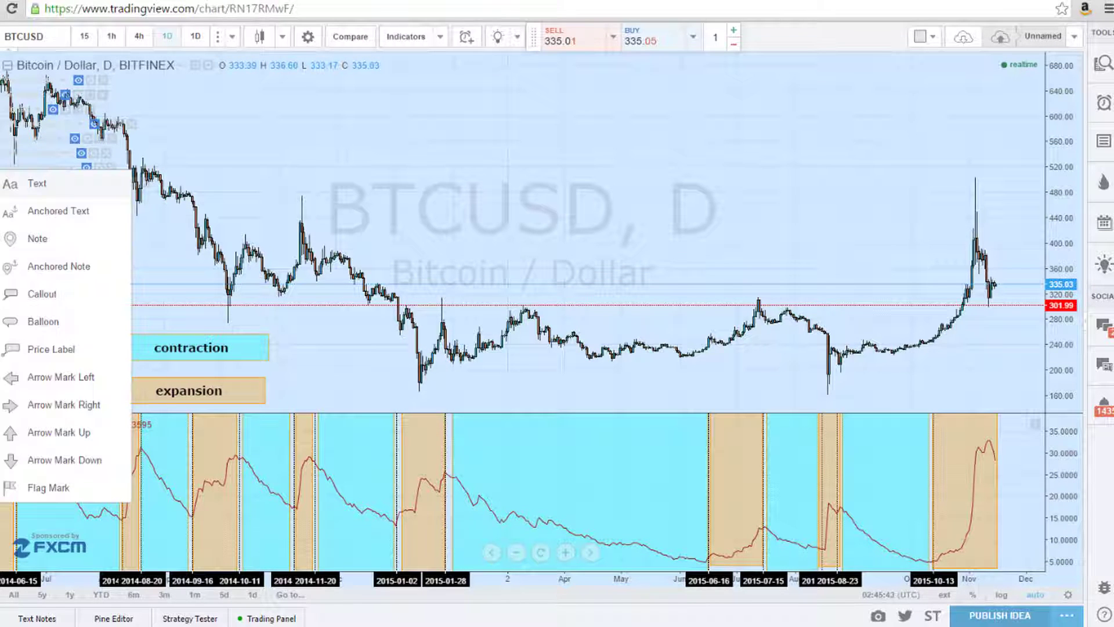
pyautogui.click(36, 182)
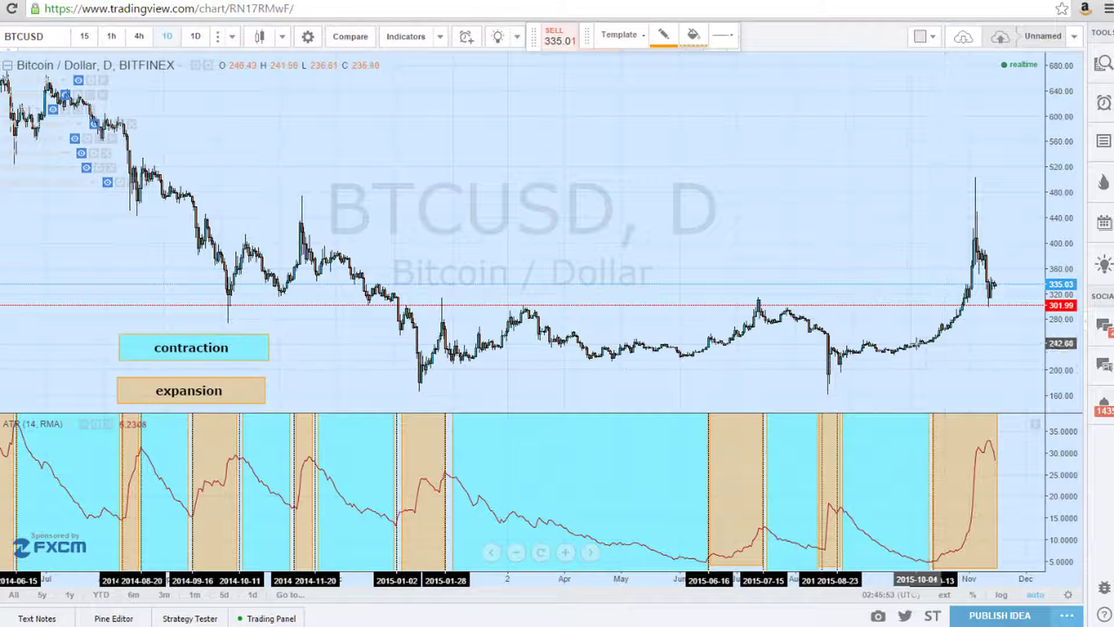
pyautogui.click(902, 337)
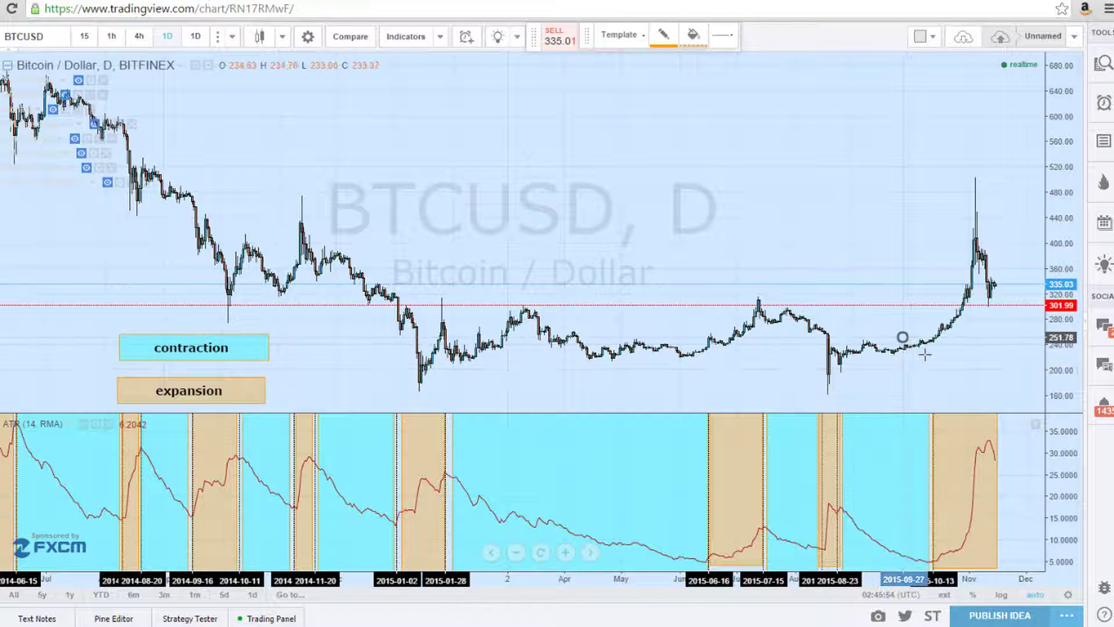
pyautogui.click(930, 355)
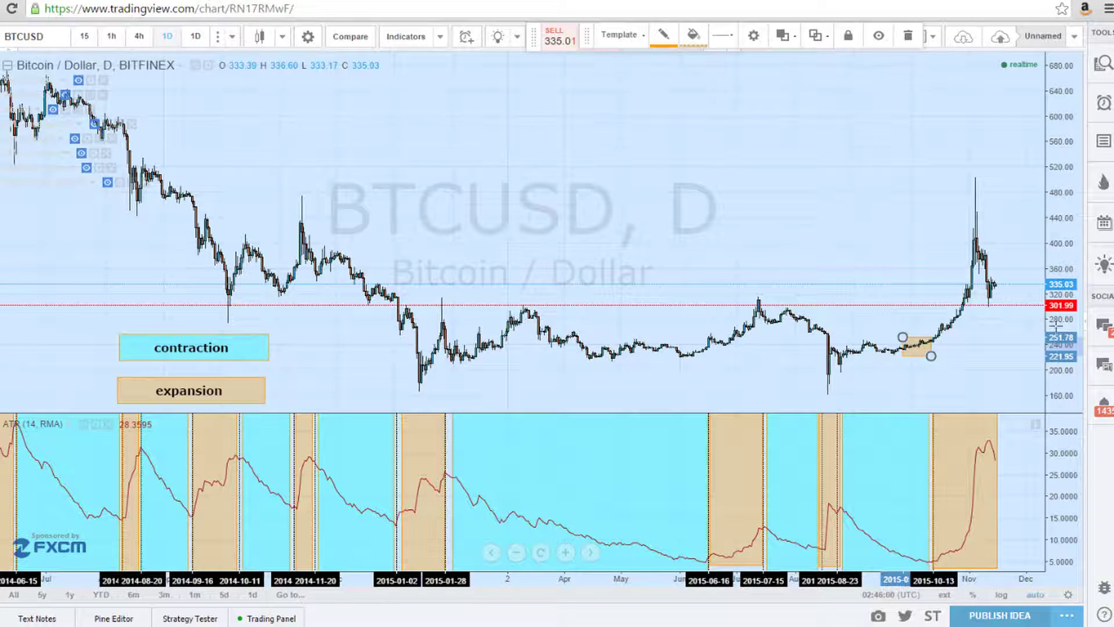
# Draw a rectangle around the late July to late August 2015 price contraction, from about 295 down to 262.
pyautogui.moveTo(1057, 376)
pyautogui.mouseDown()
pyautogui.moveTo(1057, 401)
pyautogui.moveTo(945, 240)
pyautogui.moveTo(962, 216)
pyautogui.mouseUp()
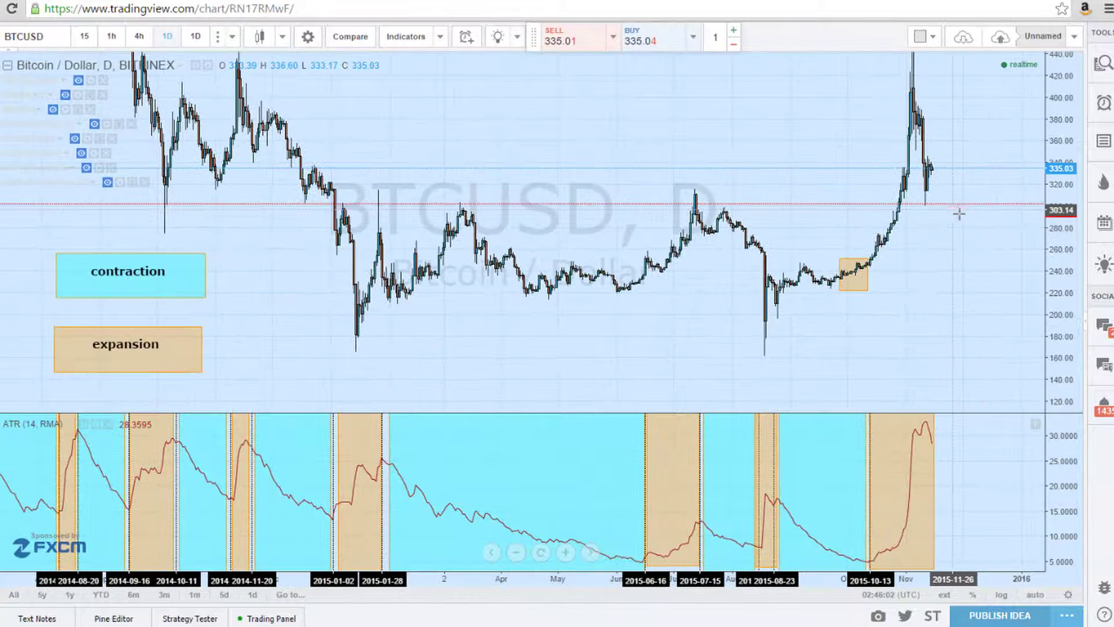
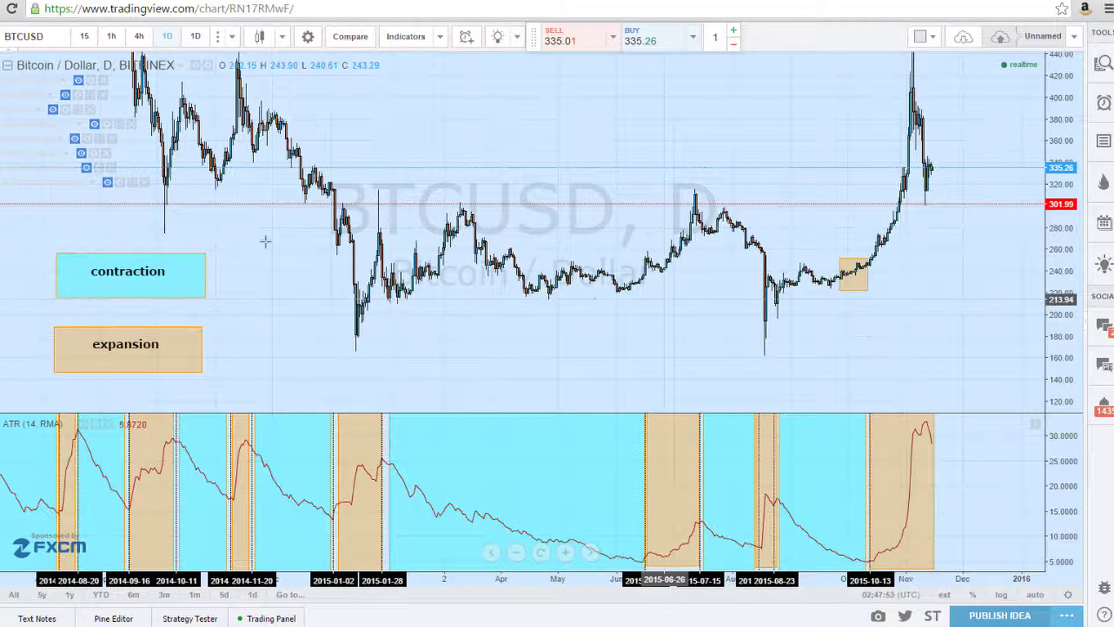
pyautogui.click(636, 458)
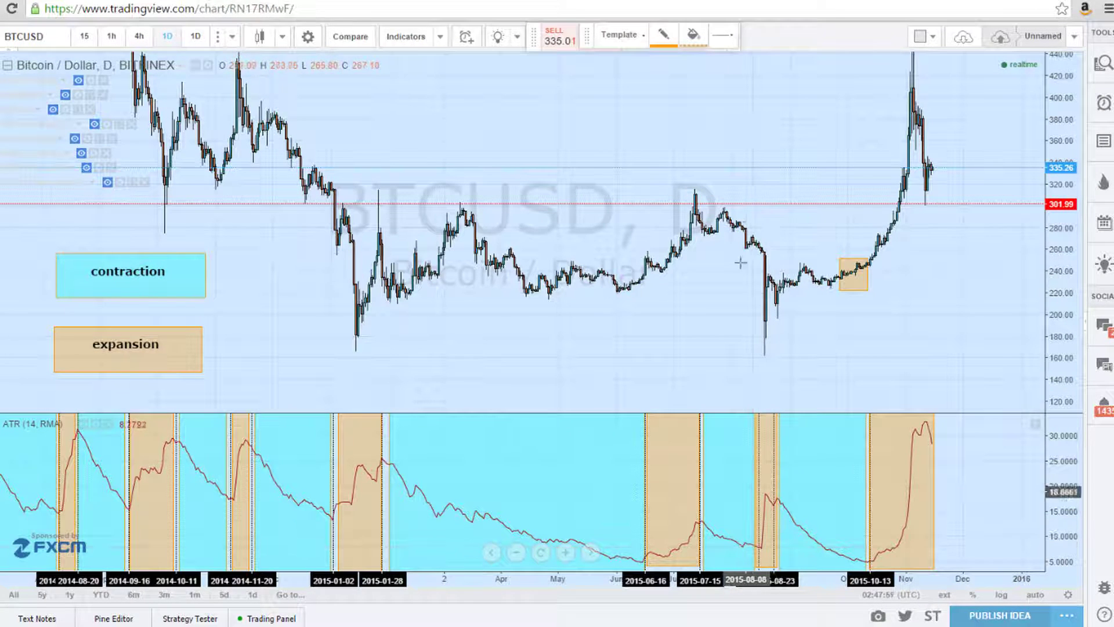
pyautogui.moveTo(718, 211); pyautogui.dragTo(767, 247)
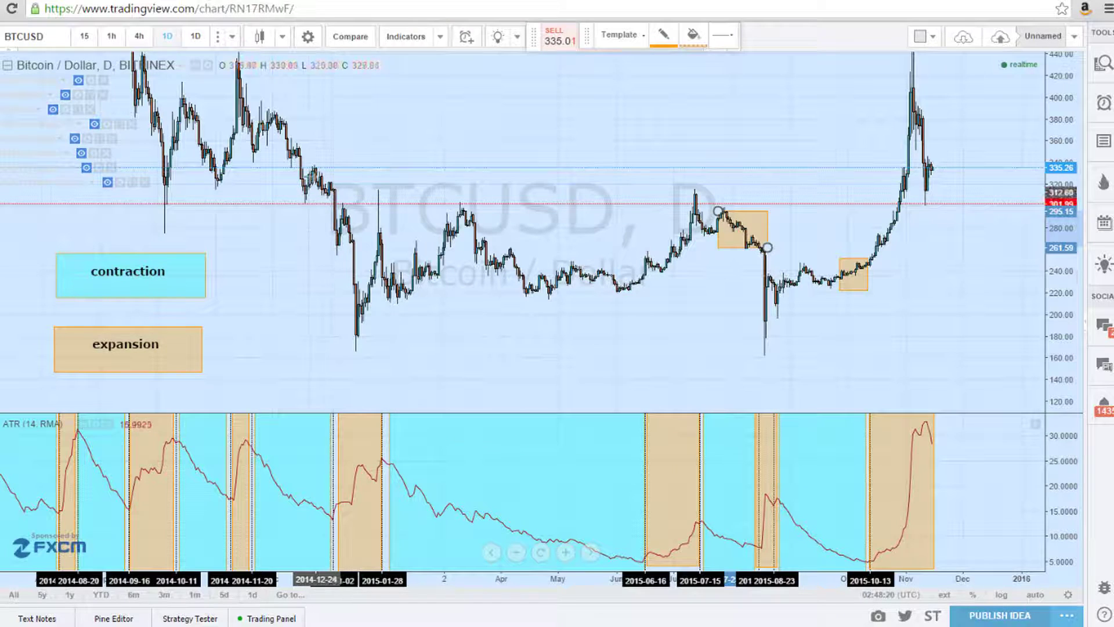
# Draw a rectangle around the contraction from about 21 December 2014 into early January 2015, between about 332 and 303.
pyautogui.moveTo(305, 170); pyautogui.dragTo(345, 203)
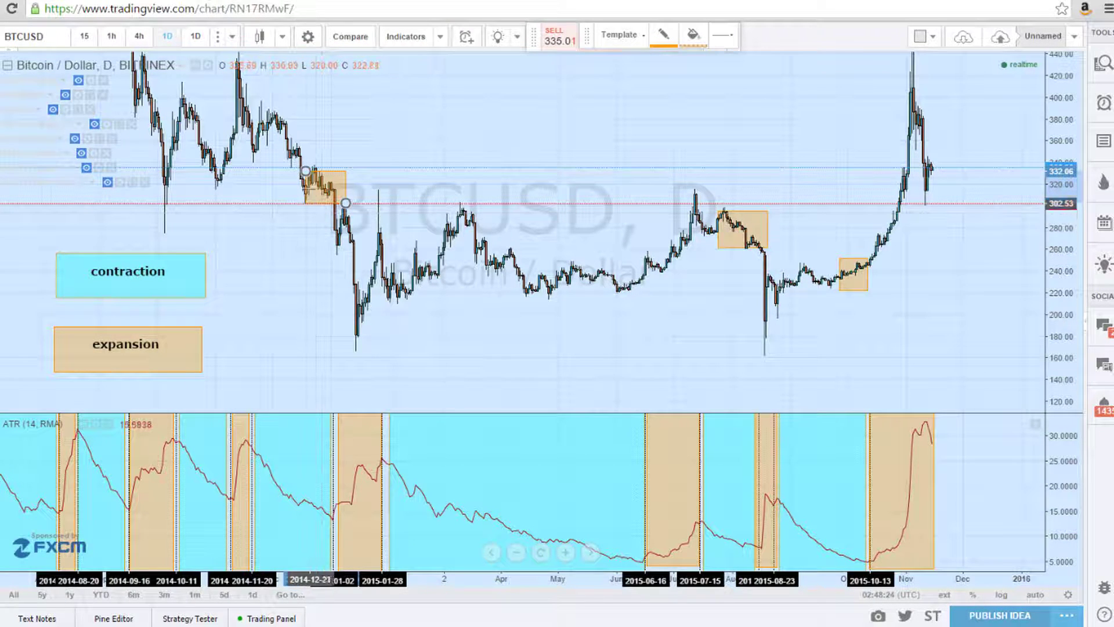
pyautogui.click(331, 163)
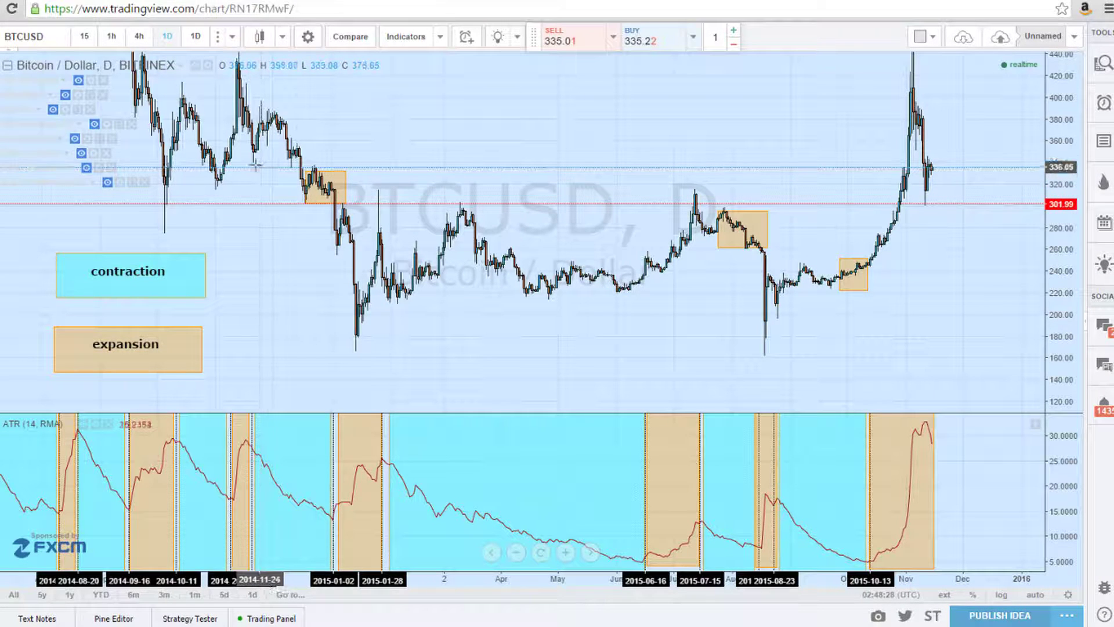
pyautogui.click(311, 200)
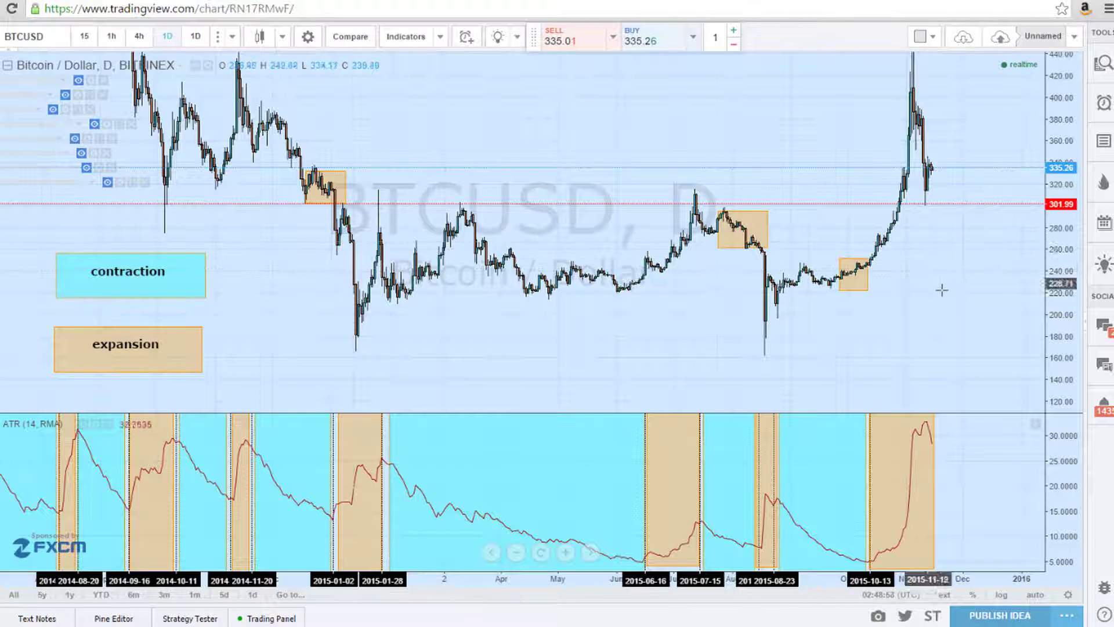
# Switch the Bitcoin chart from daily candles to the one-hour interval.
pyautogui.moveTo(941, 292); pyautogui.dragTo(690, 308)
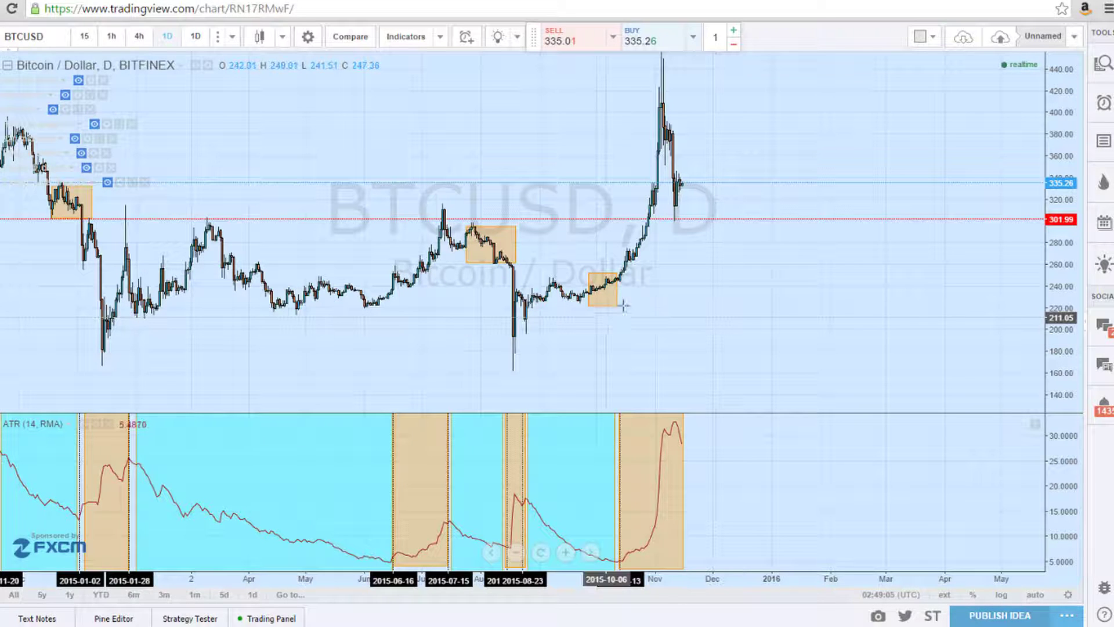
pyautogui.scroll(3, 731, 253)
pyautogui.scroll(-3, 711, 311)
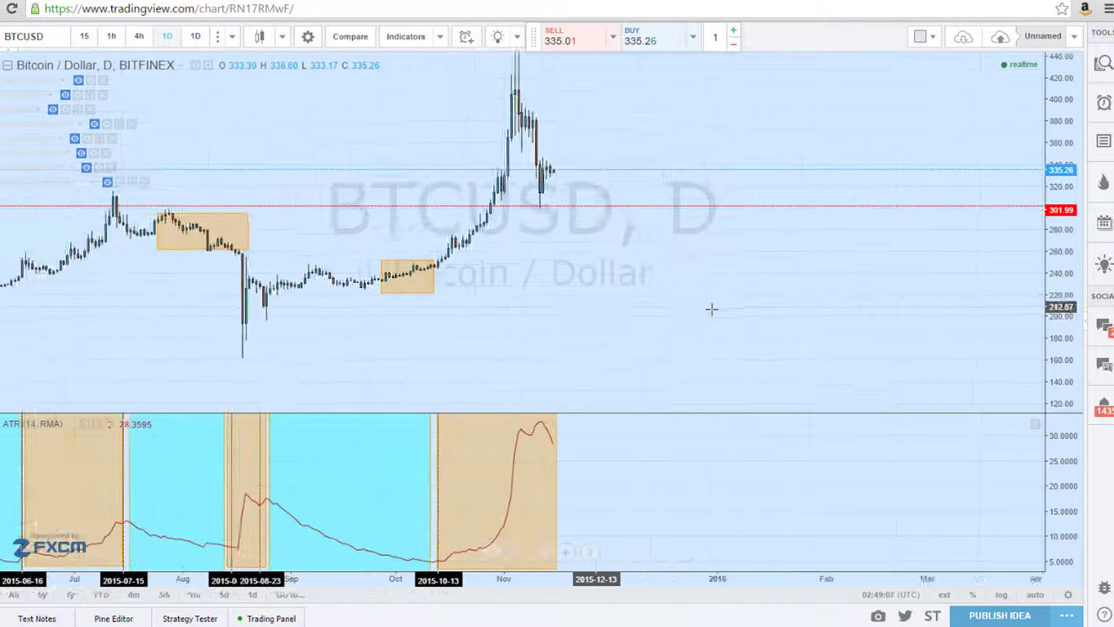
pyautogui.moveTo(725, 308); pyautogui.dragTo(877, 331)
pyautogui.scroll(-2, 900, 298)
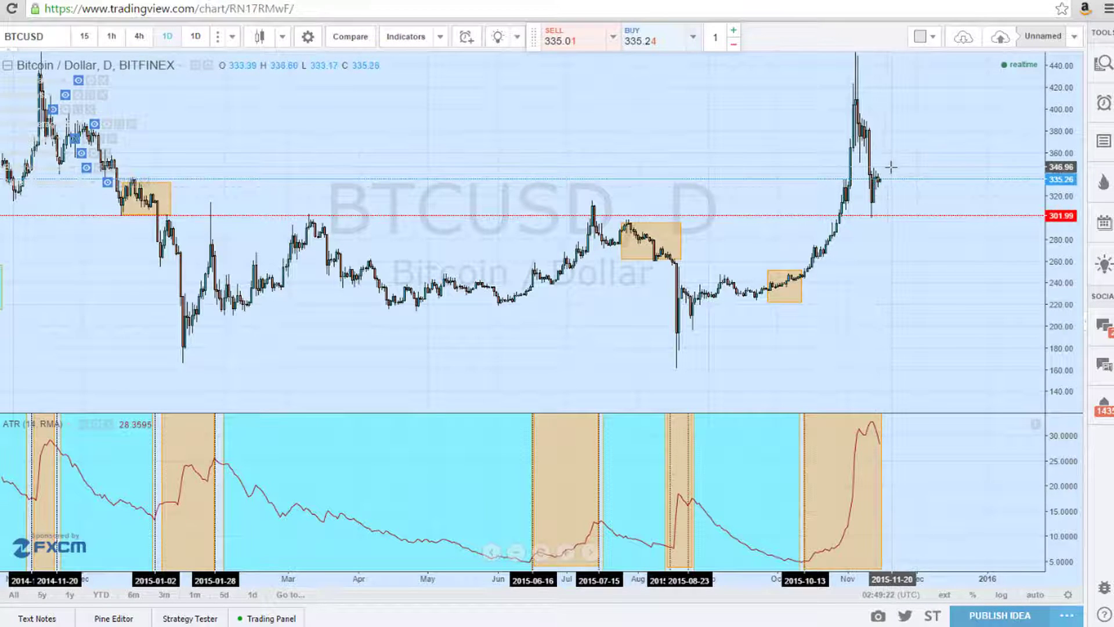
pyautogui.moveTo(882, 268); pyautogui.dragTo(726, 219)
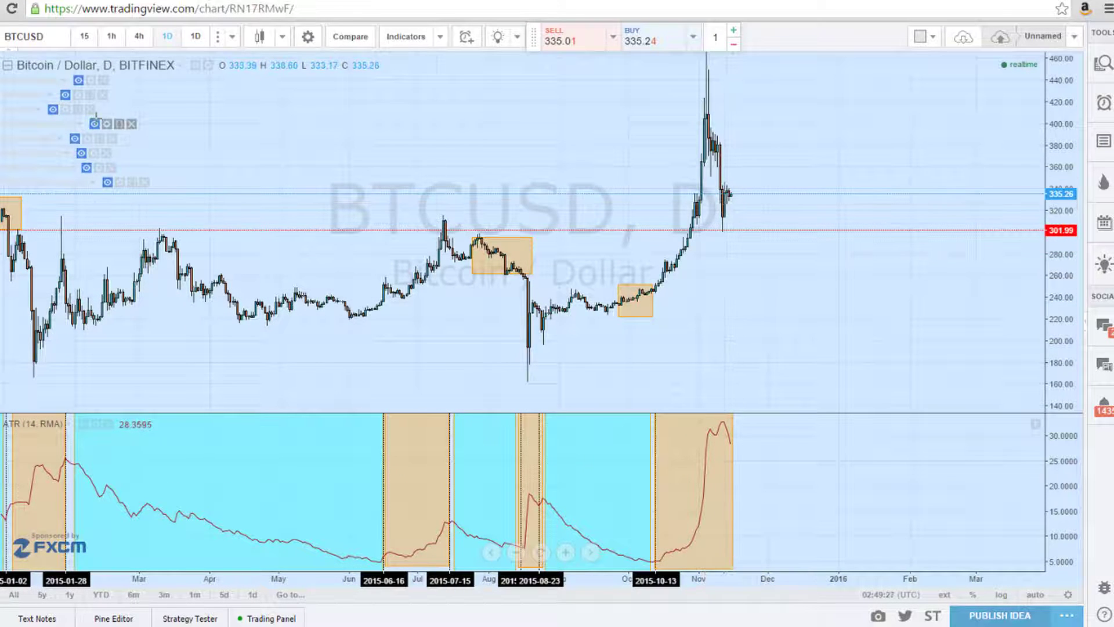
pyautogui.click(114, 37)
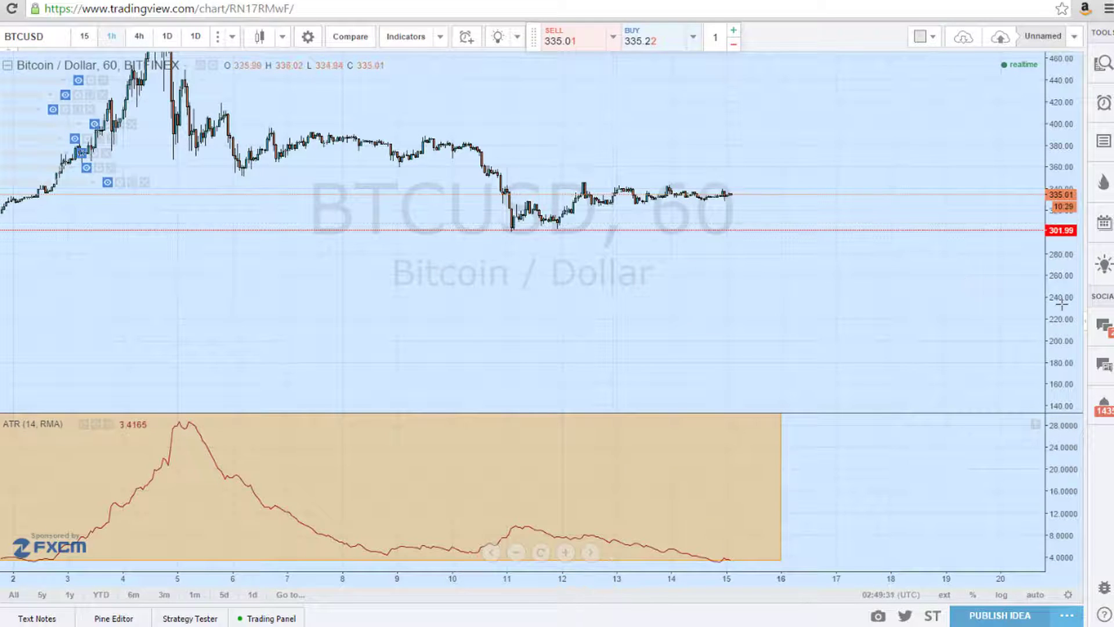
# Shrink the ATR pane to a thin strip and stretch the price scale around the hourly candles since 11 November.
pyautogui.moveTo(1061, 302); pyautogui.dragTo(1061, 250)
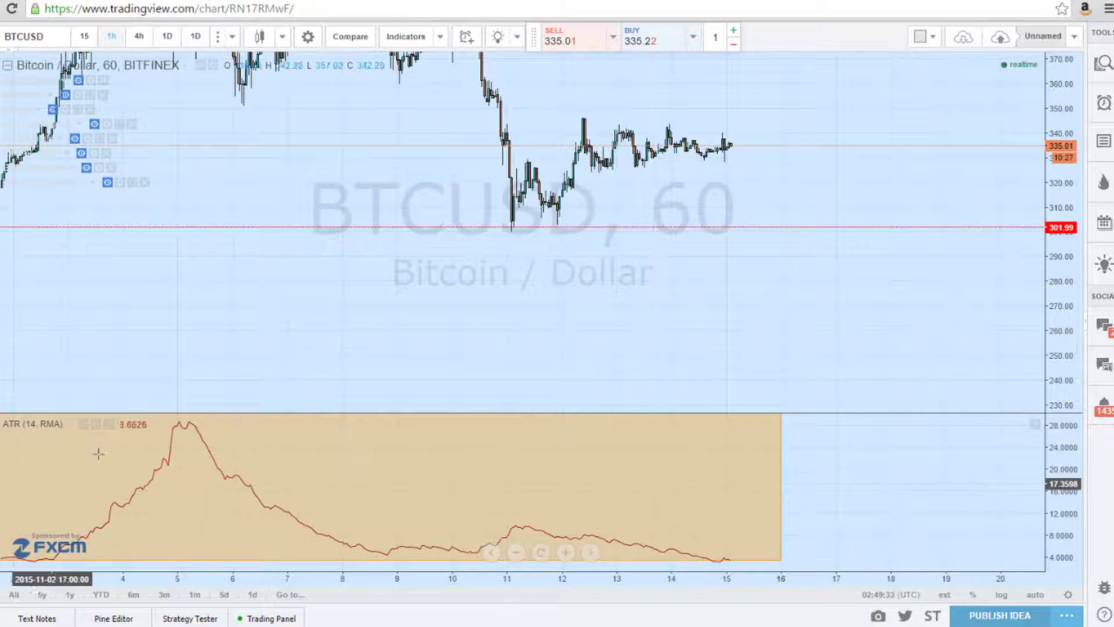
pyautogui.moveTo(654, 298); pyautogui.dragTo(761, 541)
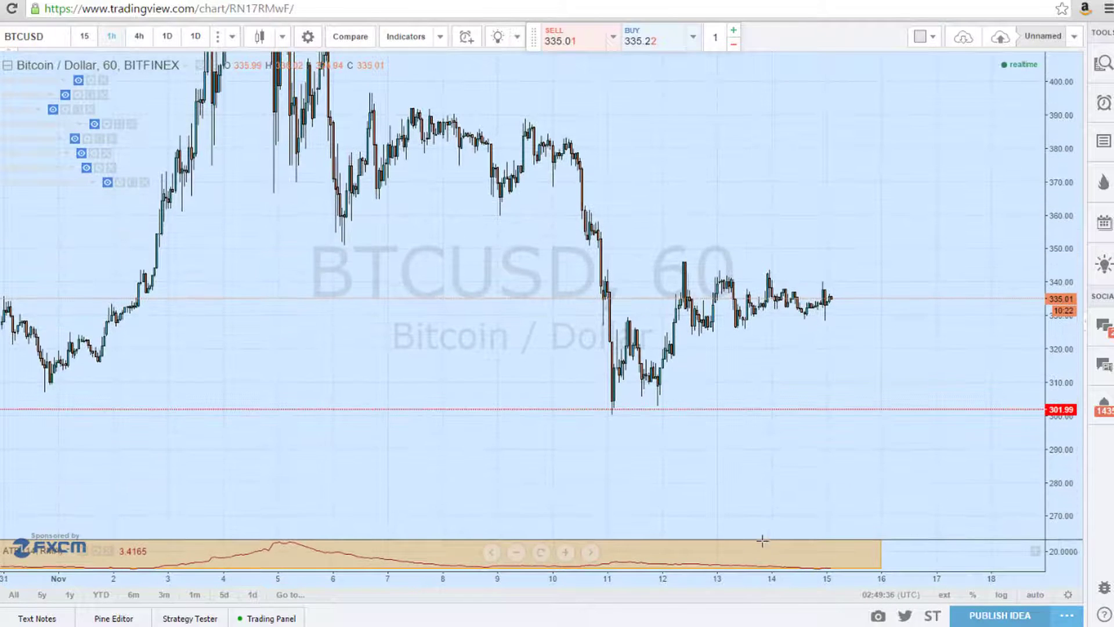
pyautogui.moveTo(1047, 316); pyautogui.dragTo(1028, 241)
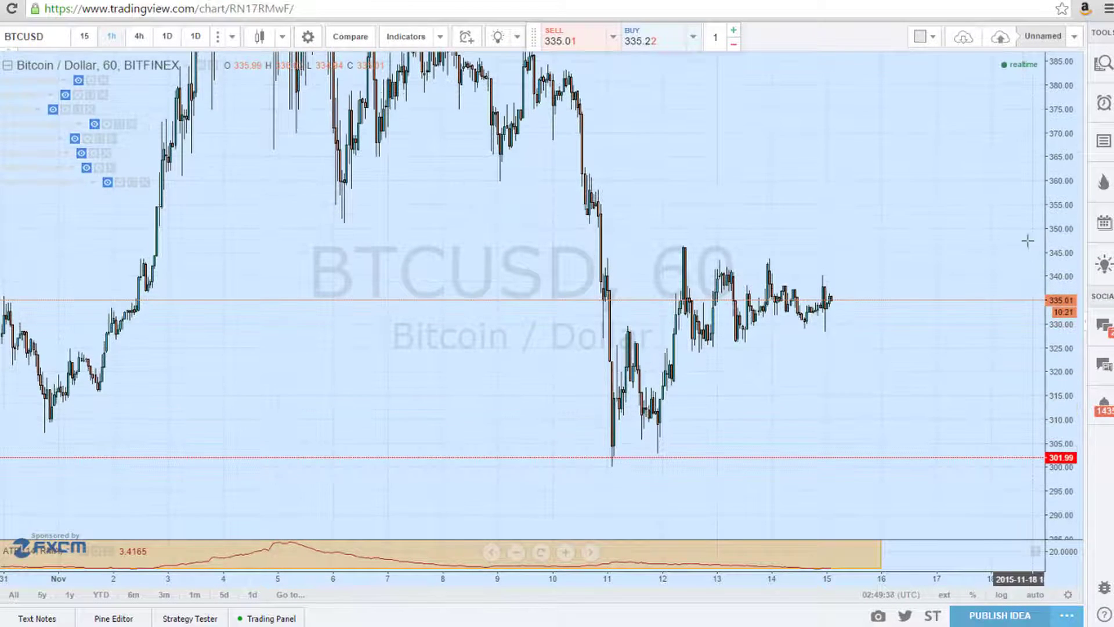
pyautogui.scroll(5, 813, 304)
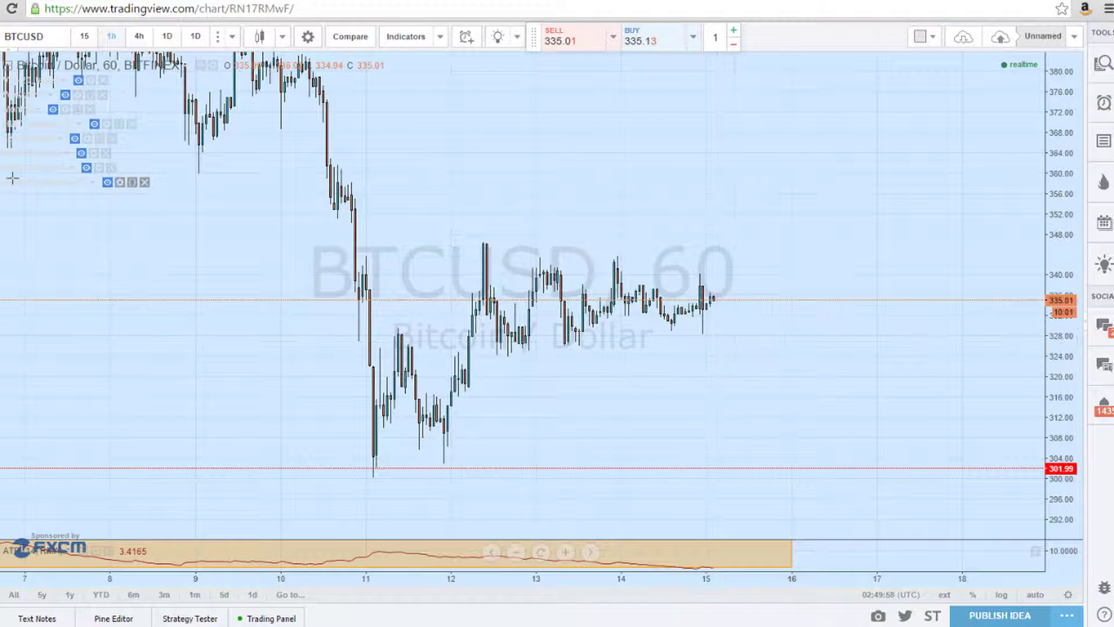
# Draw dashed trend lines under and over the hourly consolidation from 13 November past 15 November, at about 329 and 342.
pyautogui.click(22, 97)
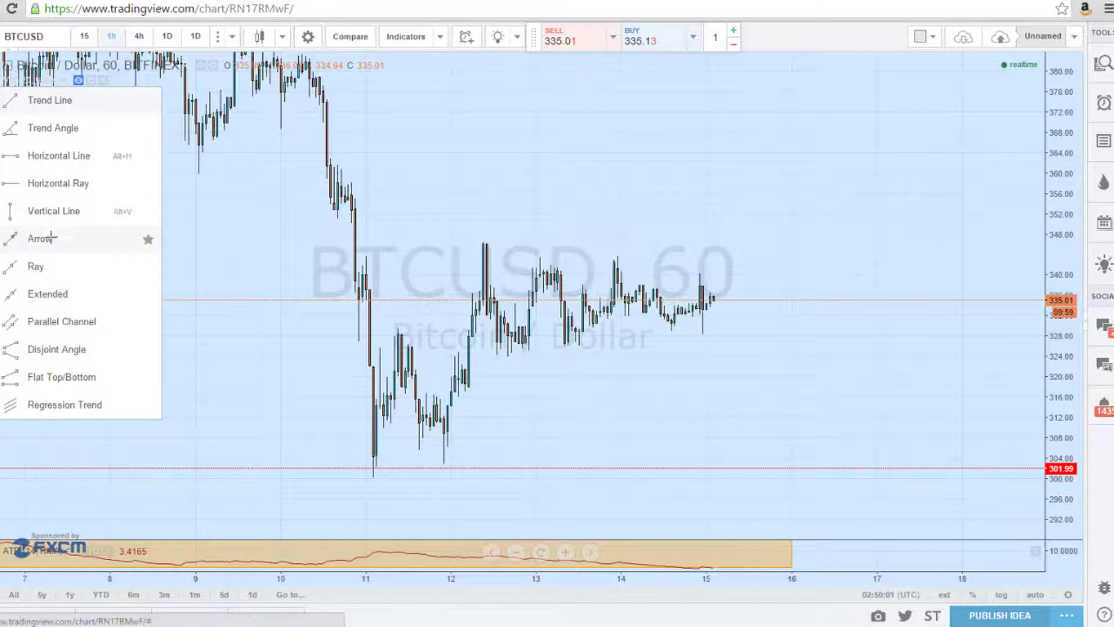
pyautogui.click(51, 255)
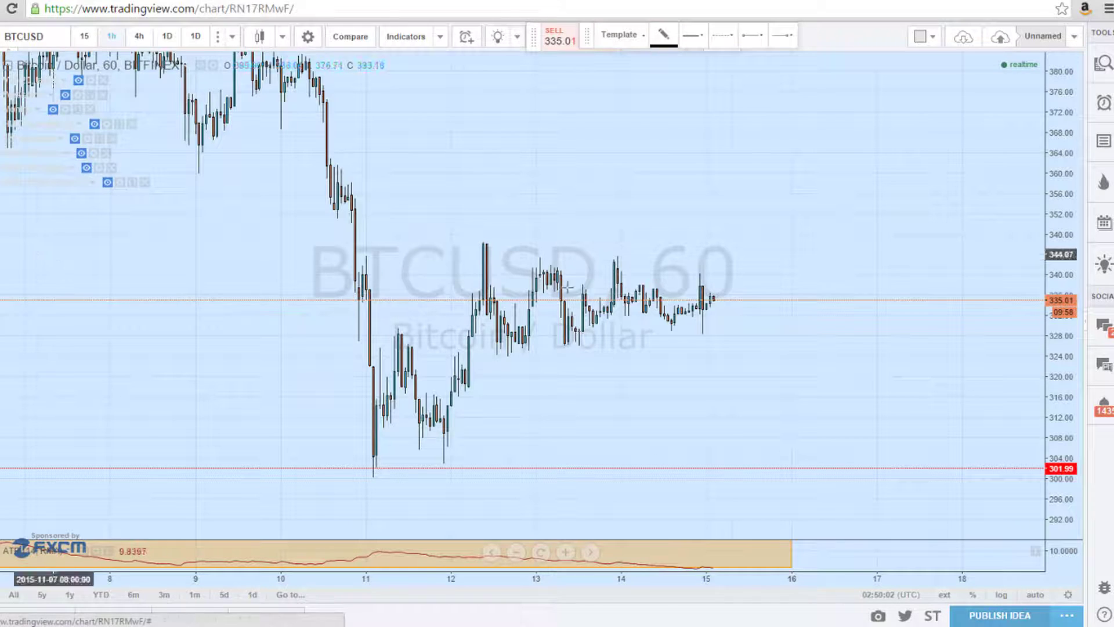
pyautogui.click(574, 332)
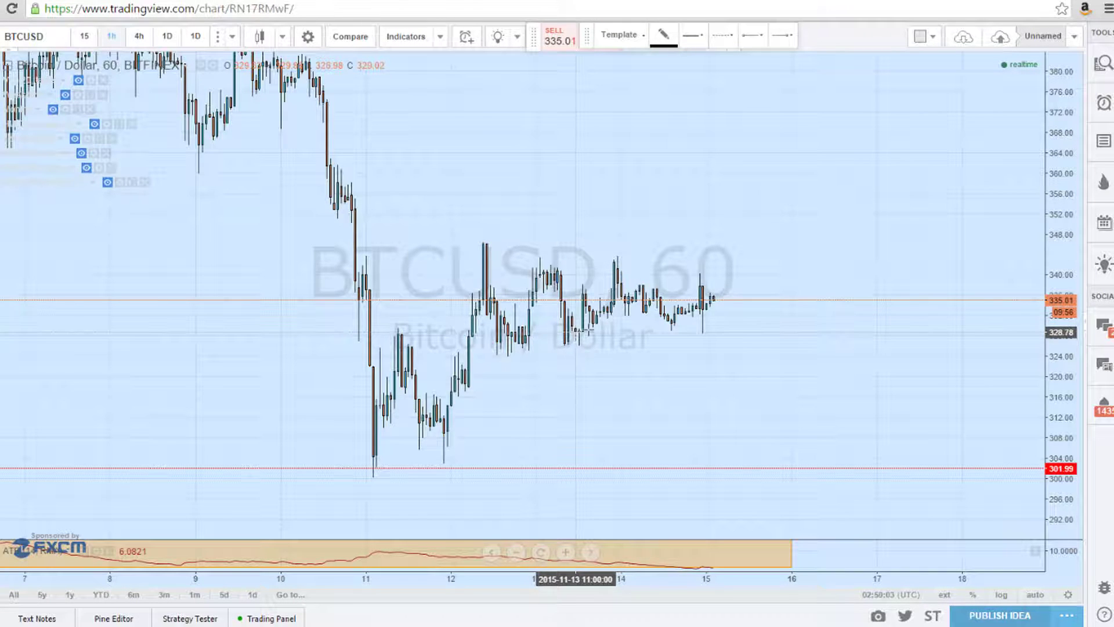
pyautogui.click(804, 330)
pyautogui.click(567, 267)
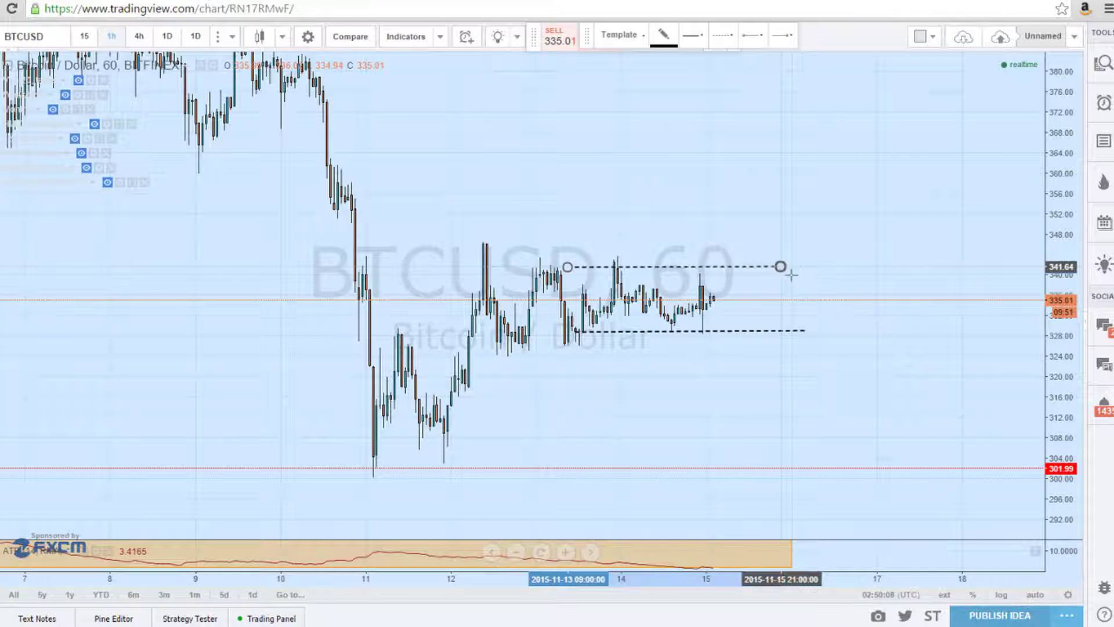
pyautogui.click(781, 267)
pyautogui.click(752, 375)
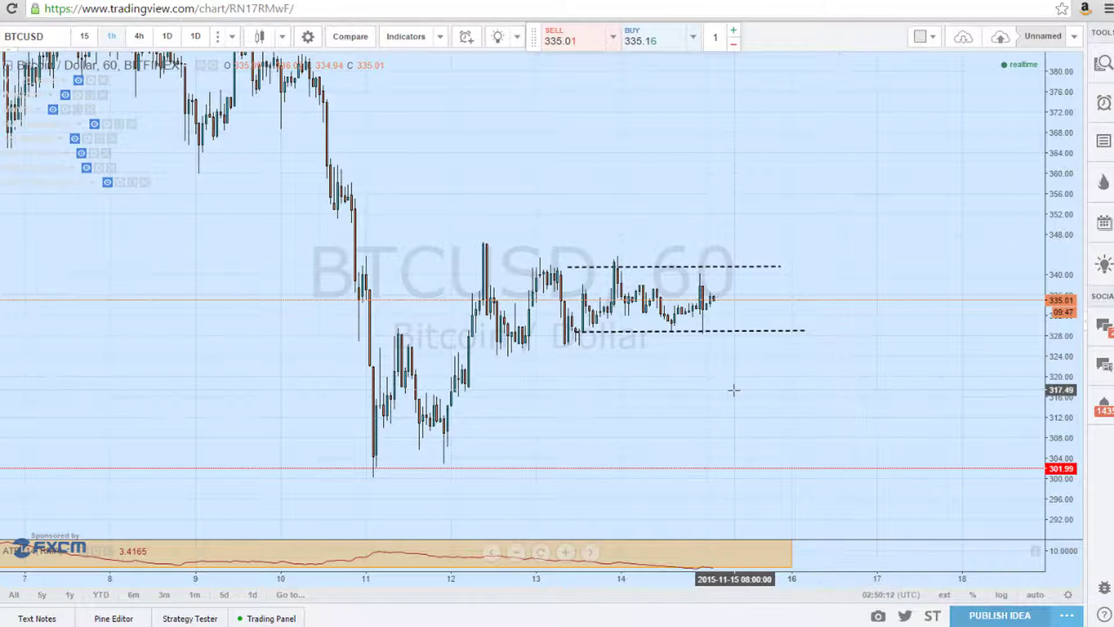
# On the daily chart, draw dashed trend lines from early November into late December at about 360 and 374.
pyautogui.click(167, 36)
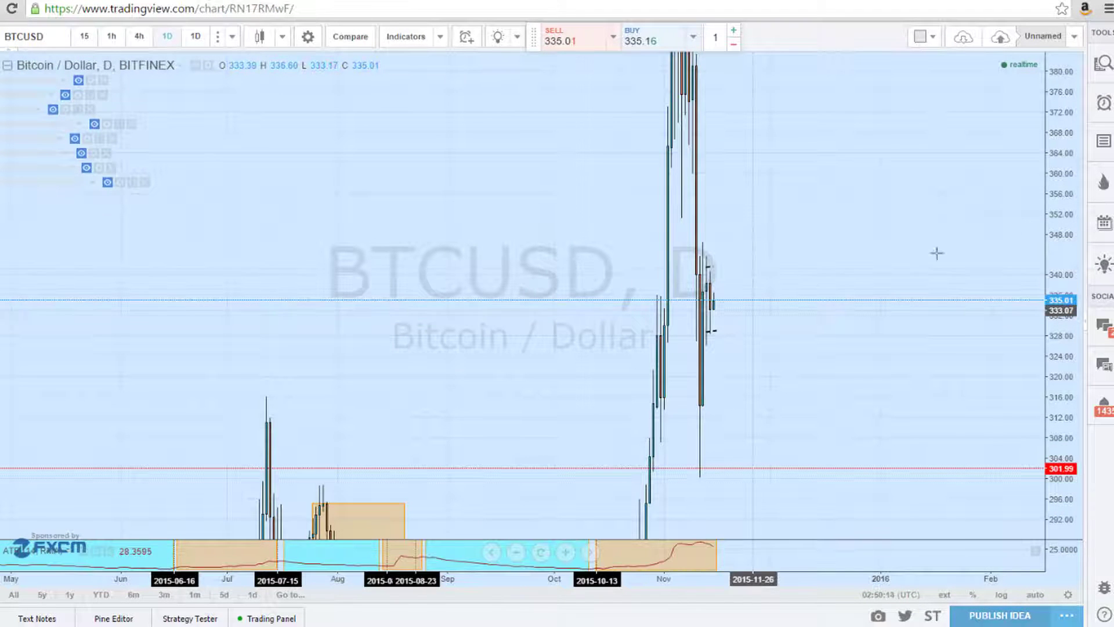
pyautogui.moveTo(1052, 238); pyautogui.dragTo(1014, 319)
pyautogui.hotkey('alt', 't')
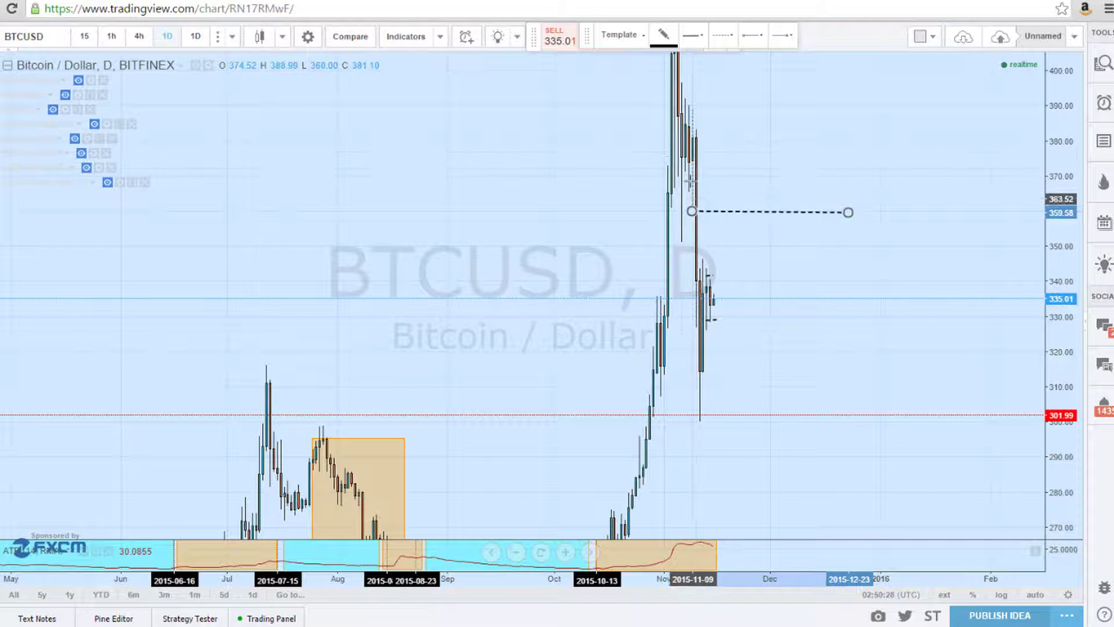
pyautogui.click(664, 163)
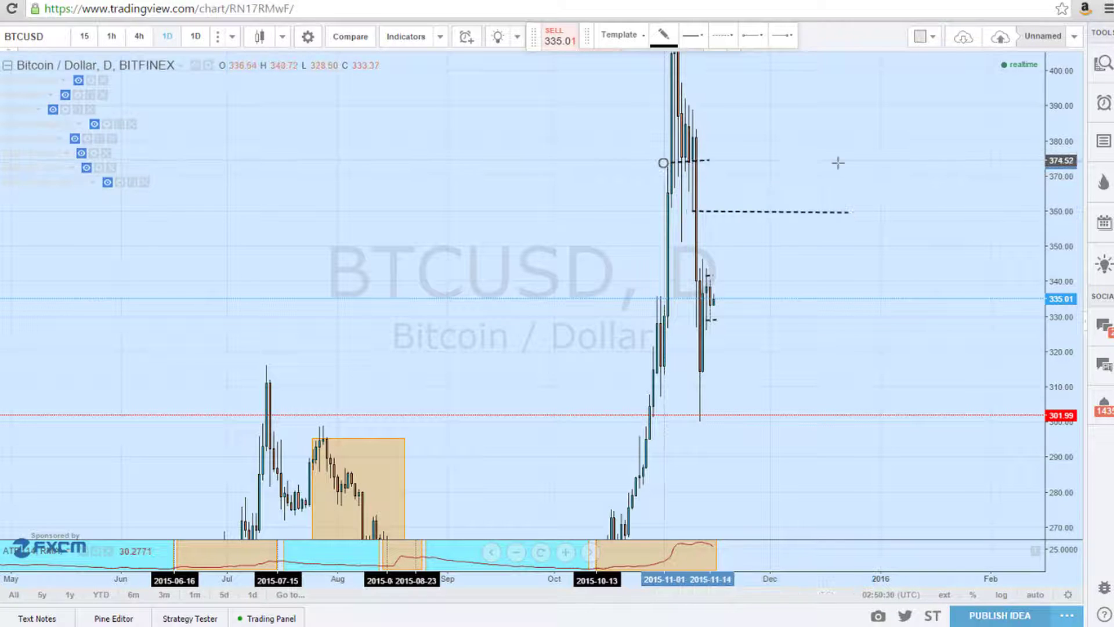
pyautogui.click(854, 163)
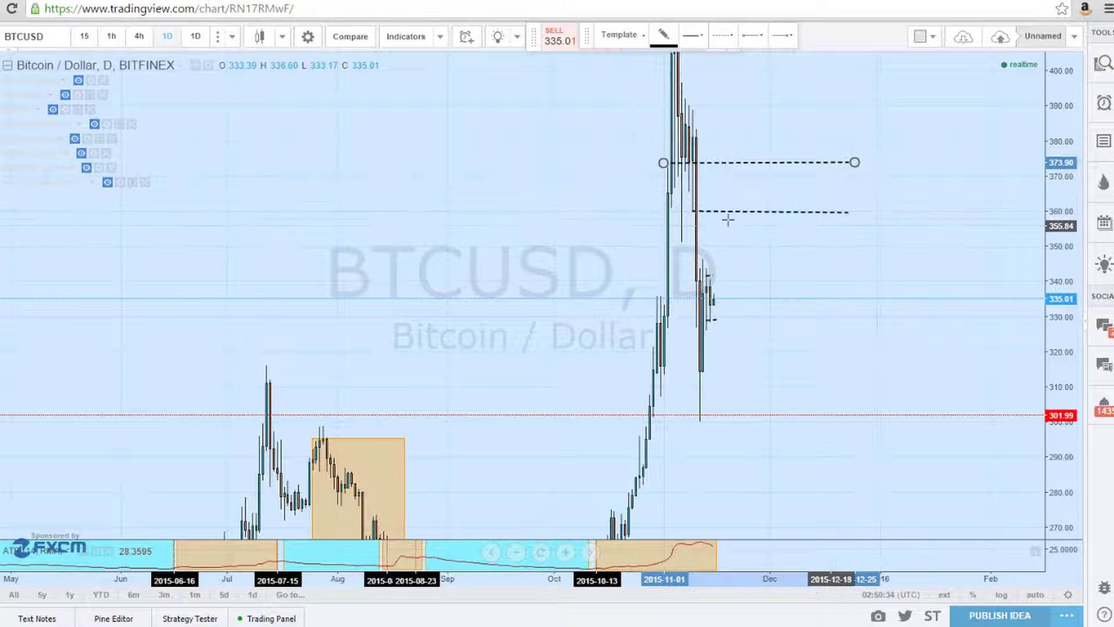
# Compare the dashed levels on the hourly and daily charts, and examine the hourly range since the 11 November low.
pyautogui.click(110, 36)
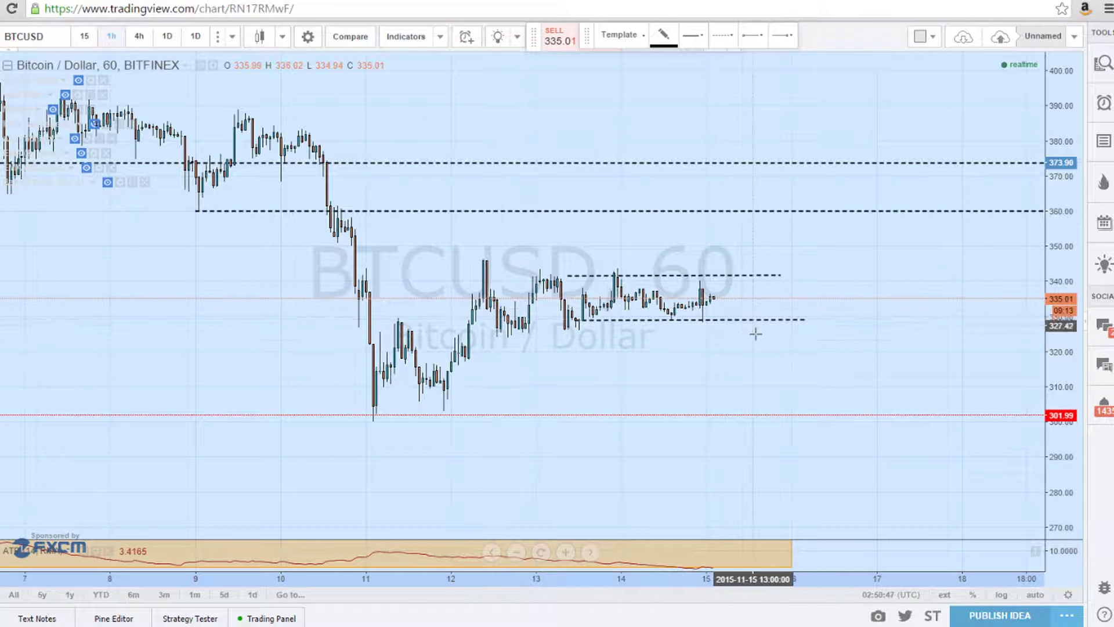
pyautogui.click(167, 36)
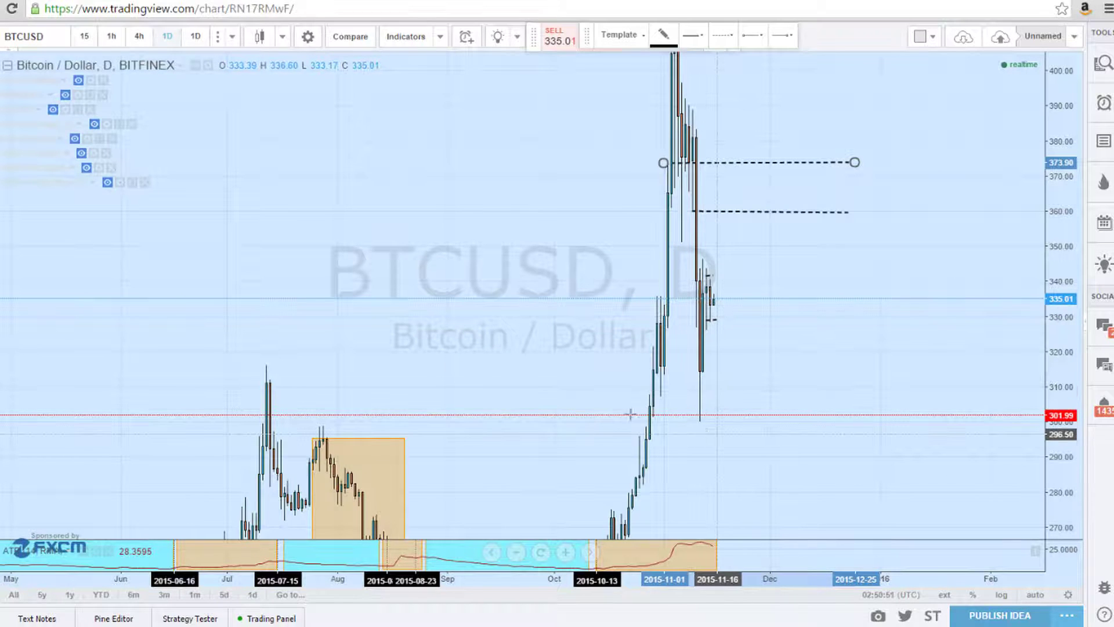
pyautogui.click(111, 36)
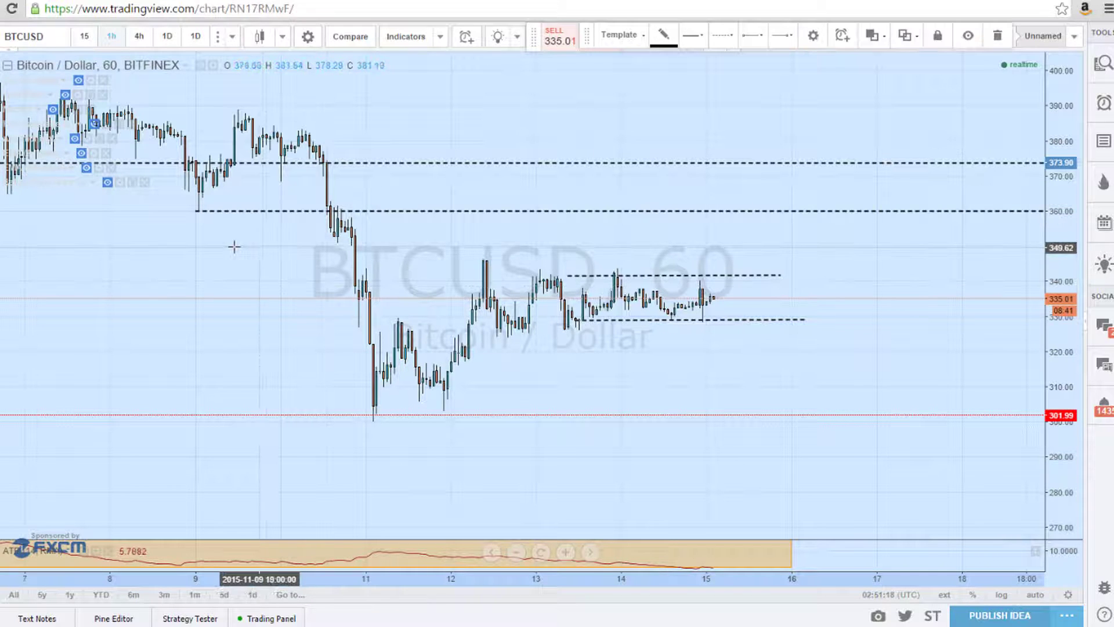
pyautogui.moveTo(232, 246); pyautogui.dragTo(319, 234)
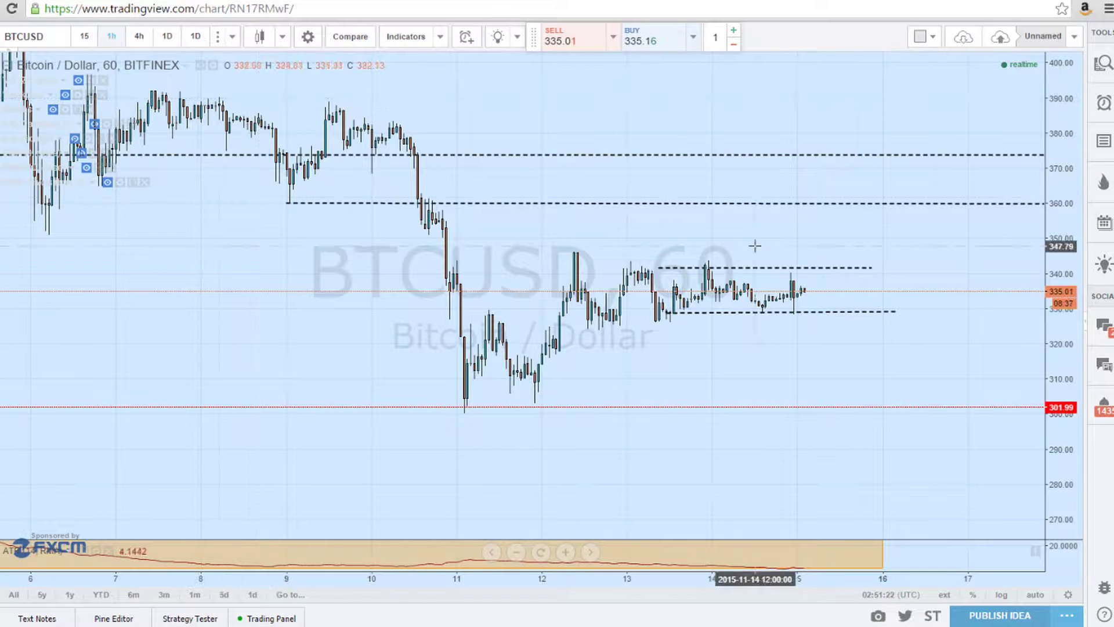
pyautogui.moveTo(942, 342); pyautogui.dragTo(739, 371)
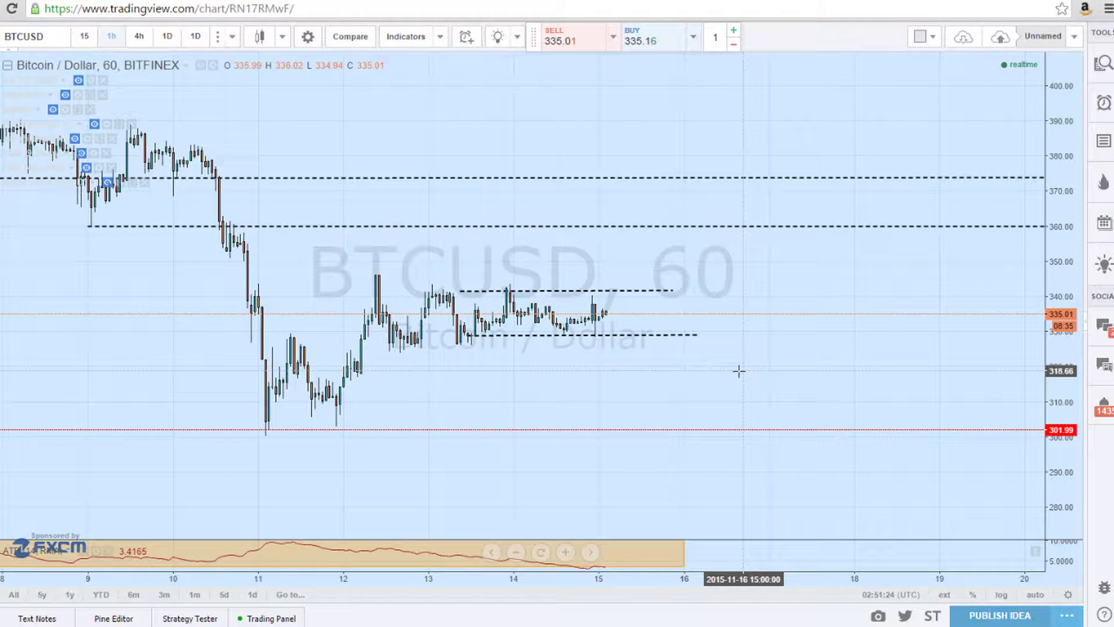
# Return to the daily interval, compress the price scale to fit the November peak, and enlarge the ATR pane.
pyautogui.click(169, 36)
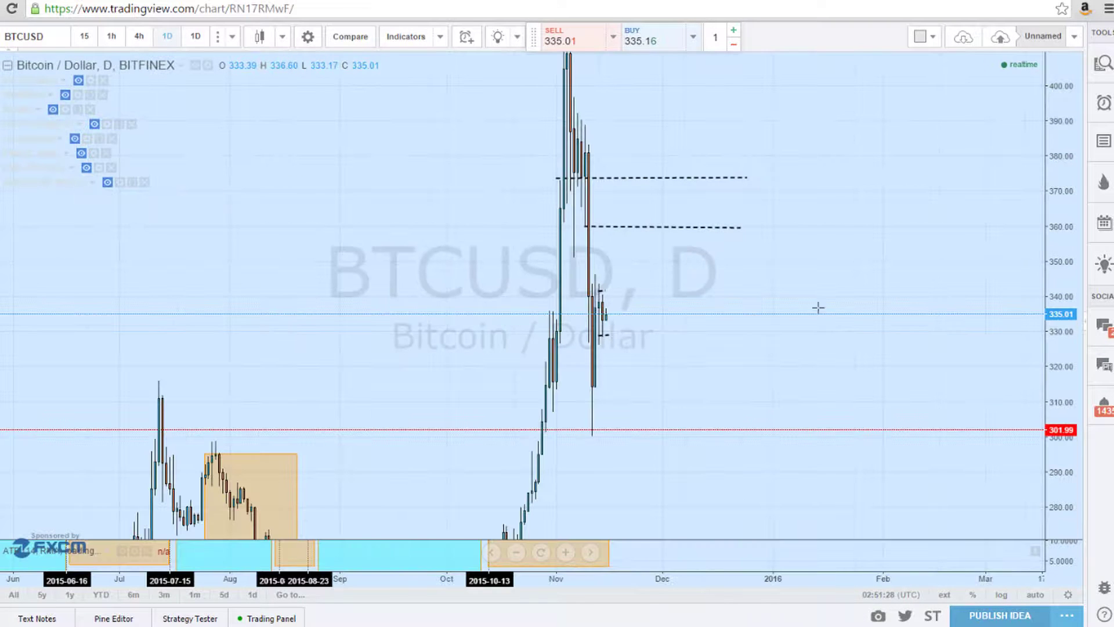
pyautogui.moveTo(845, 316); pyautogui.dragTo(934, 318)
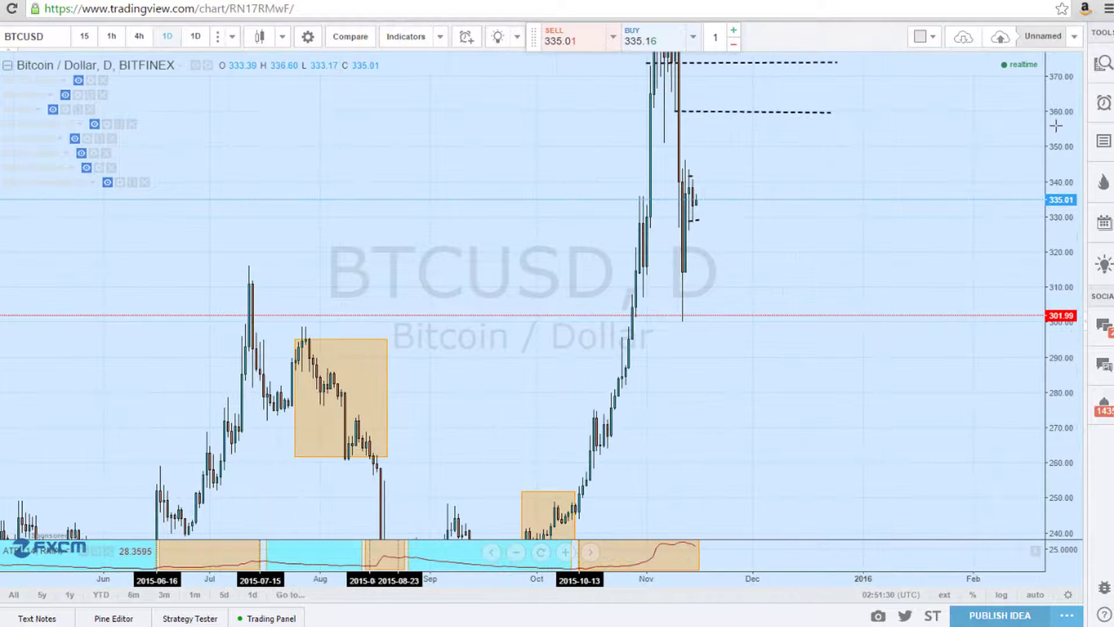
pyautogui.moveTo(837, 365); pyautogui.dragTo(964, 199)
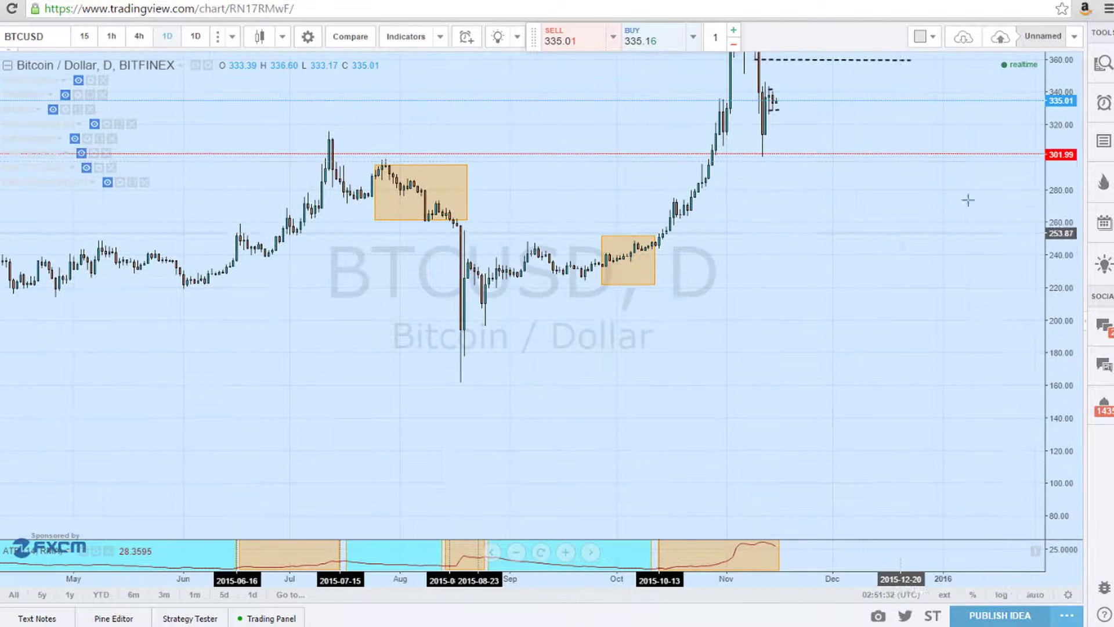
pyautogui.moveTo(1061, 157); pyautogui.dragTo(1035, 330)
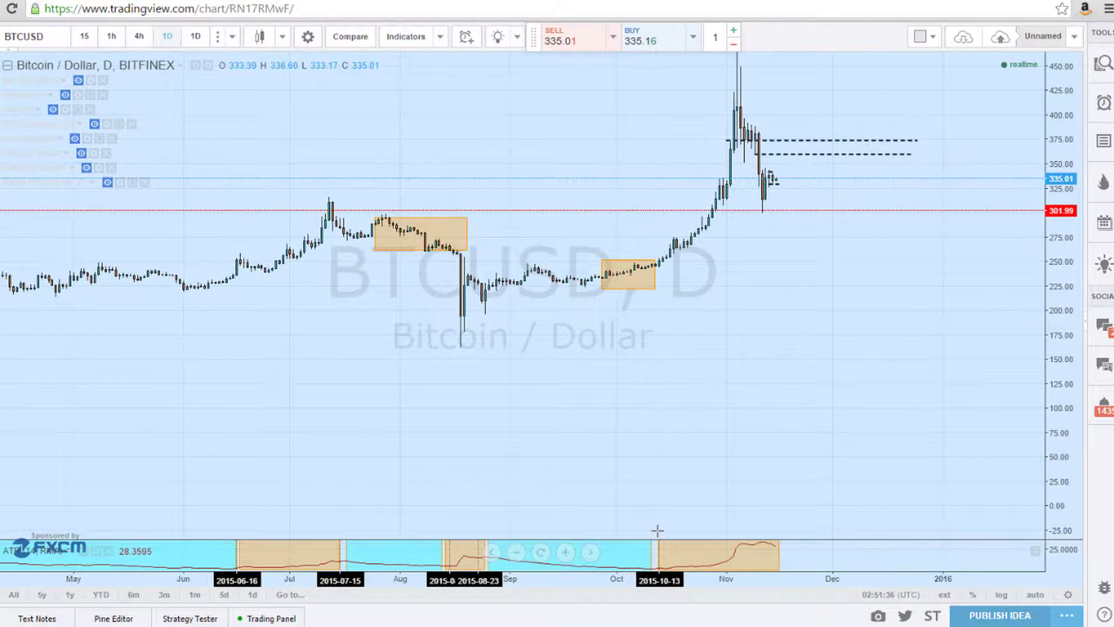
pyautogui.moveTo(655, 538); pyautogui.dragTo(663, 454)
pyautogui.moveTo(546, 366); pyautogui.dragTo(666, 432)
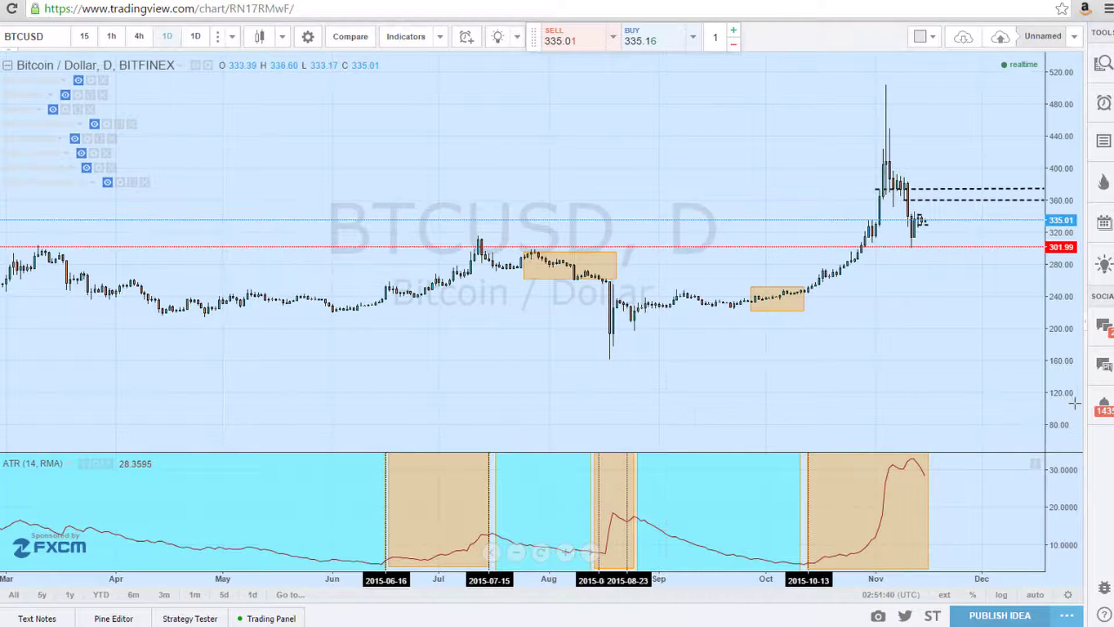
pyautogui.moveTo(1058, 392); pyautogui.dragTo(1056, 383)
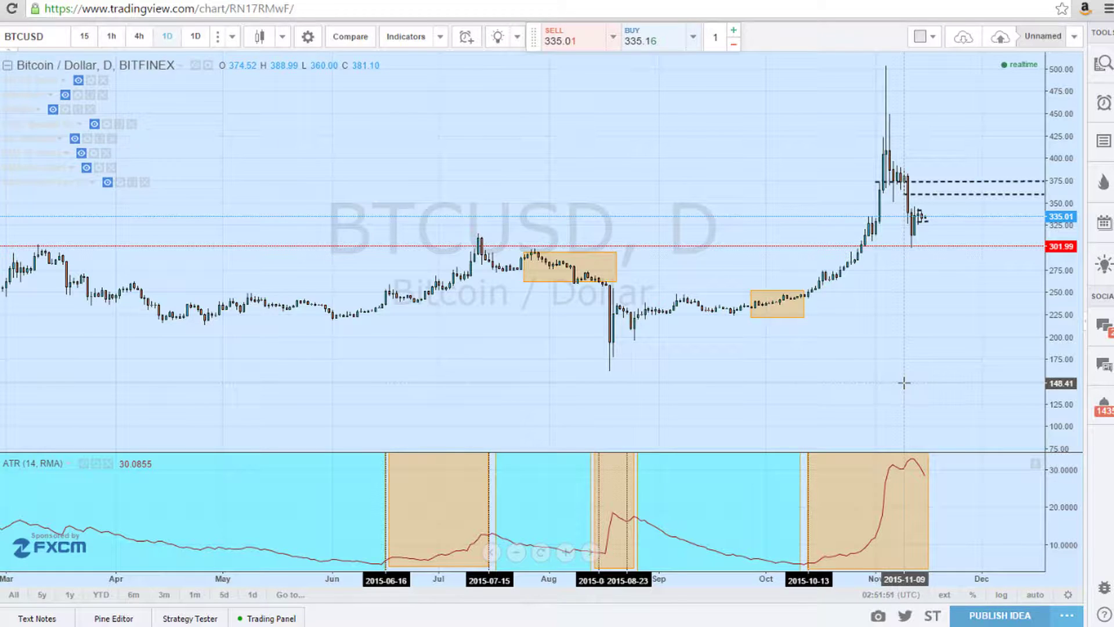
# Examine the daily price history back to September 2014 against the marked ATR contraction and expansion phases.
pyautogui.scroll(1, 904, 382)
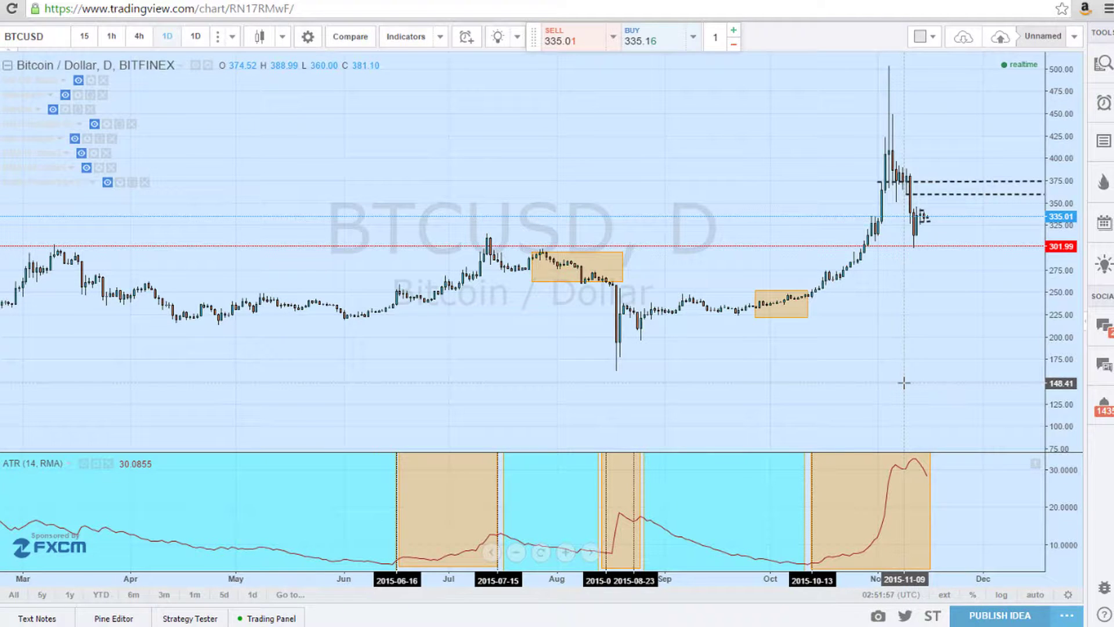
pyautogui.scroll(-1, 940, 319)
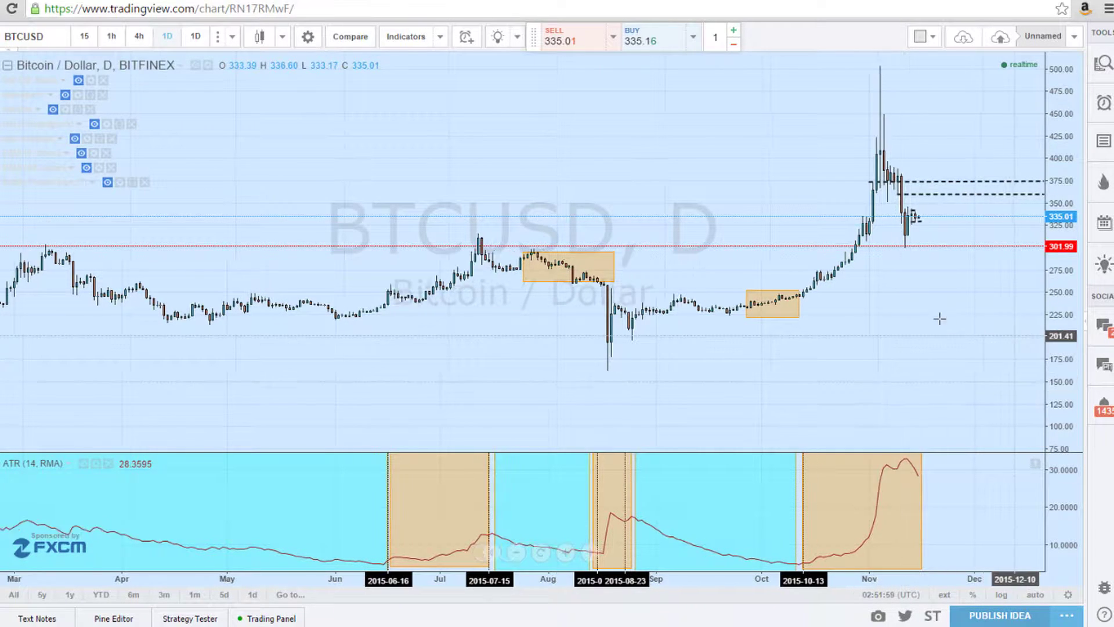
pyautogui.scroll(1, 999, 355)
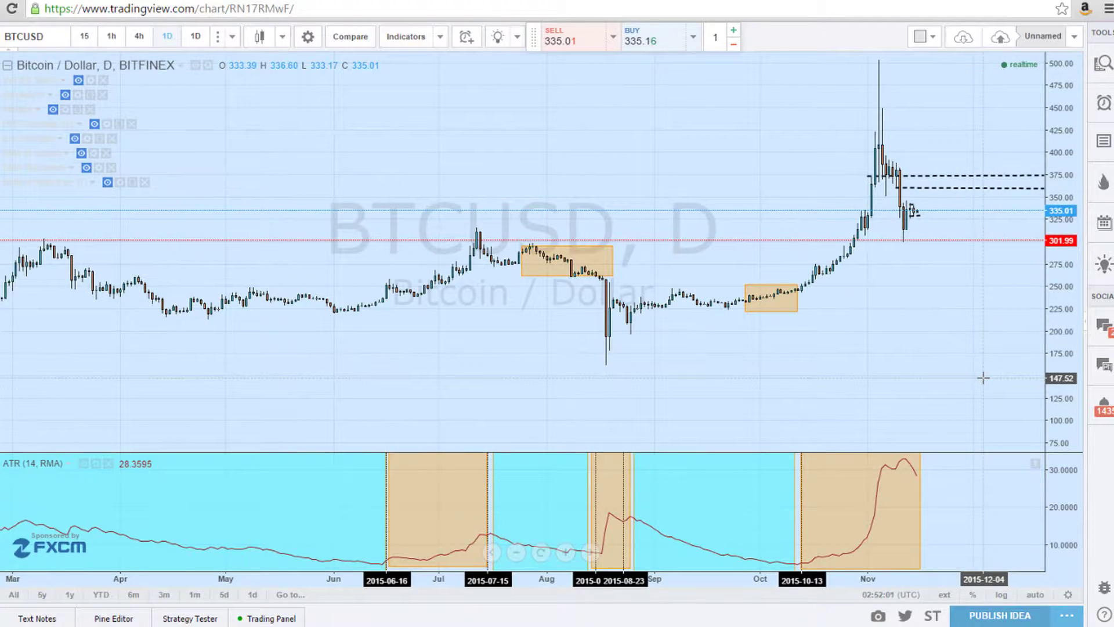
pyautogui.scroll(-3, 983, 378)
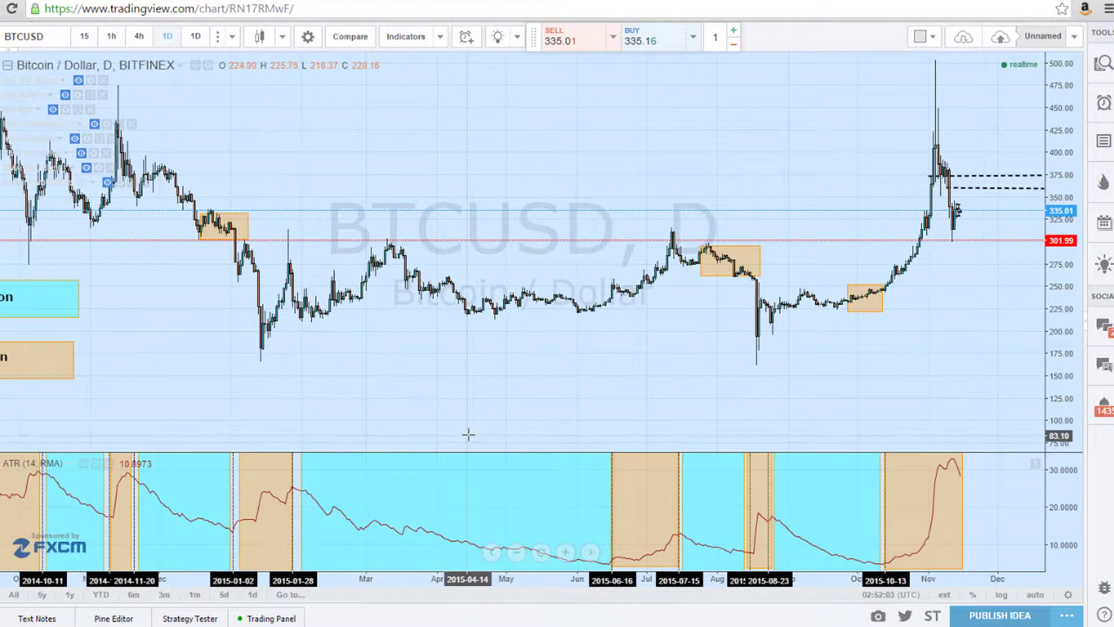
pyautogui.hscroll(-3, 468, 434)
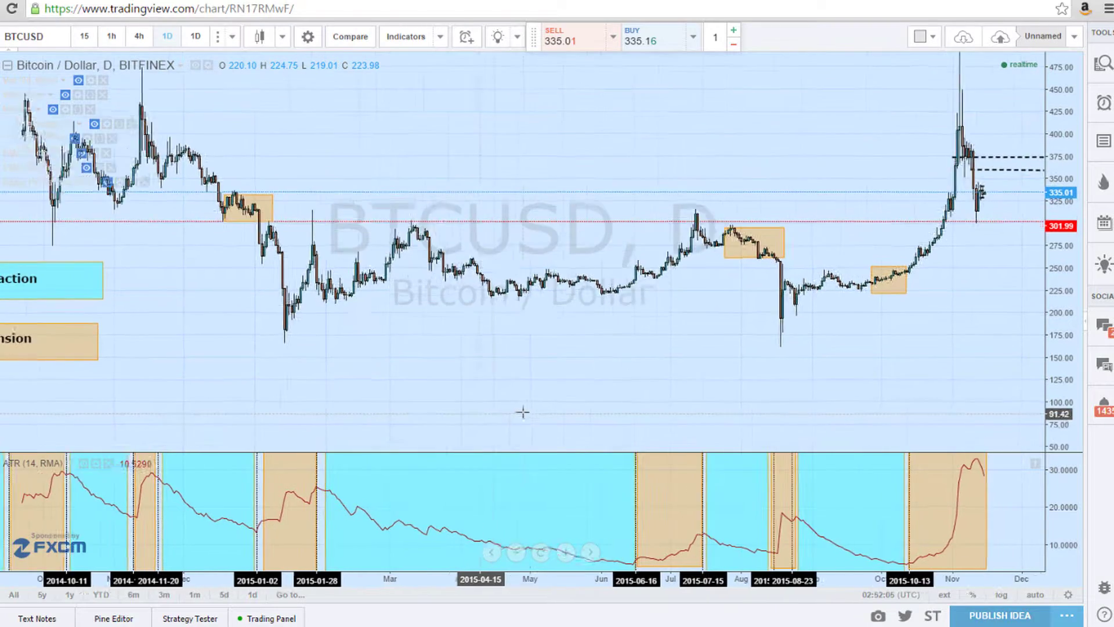
pyautogui.hscroll(-5, 525, 412)
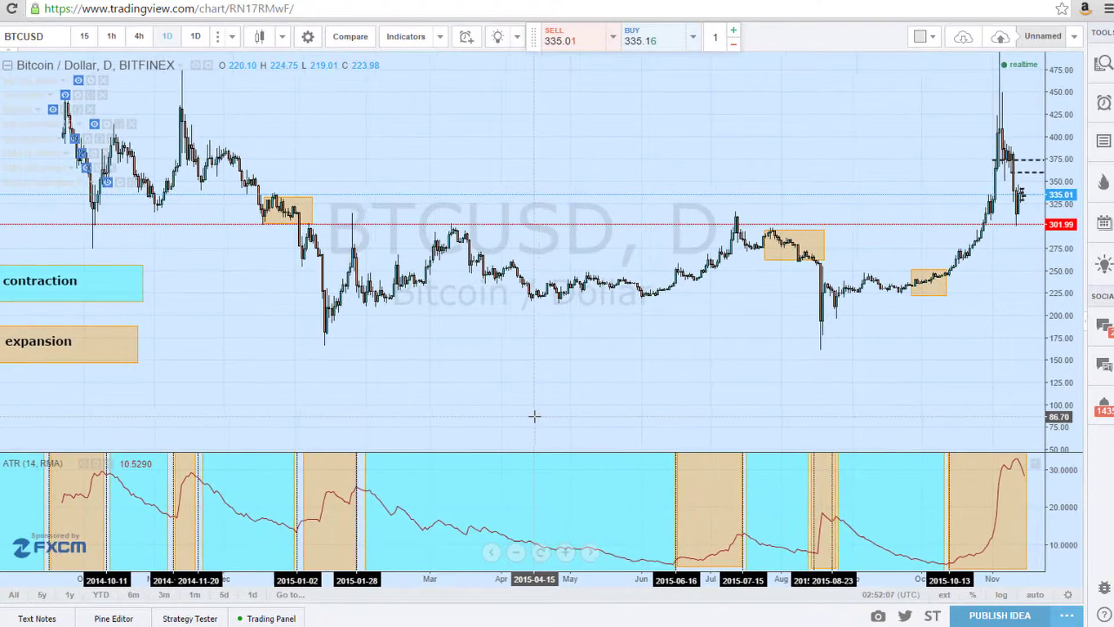
pyautogui.hscroll(2, 525, 416)
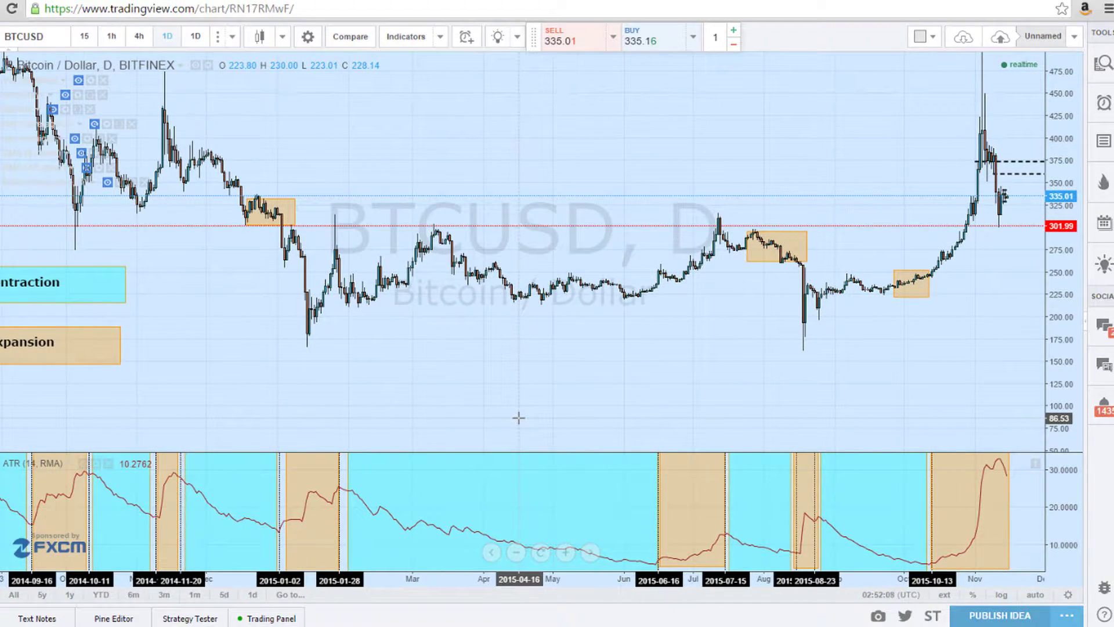